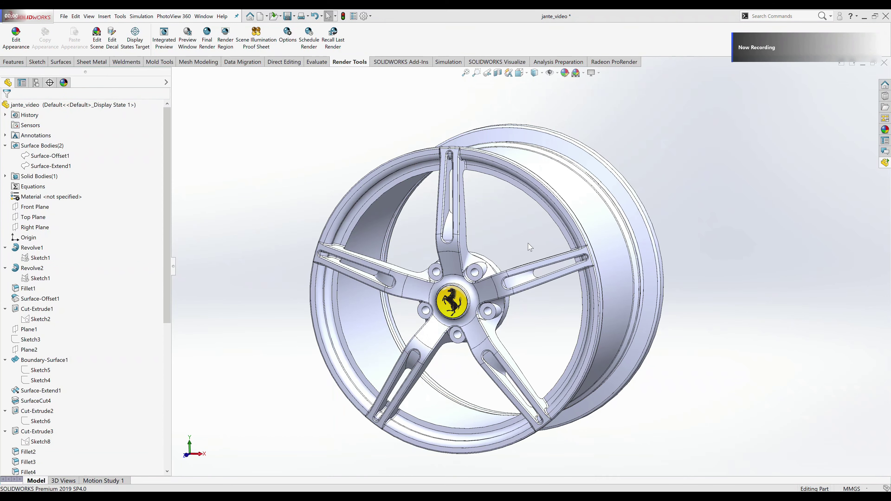
- Open the Part Reviewer and roll the part history back to Revolve1
mouse_move(523, 240)
middle_down()
mouse_move(458, 251)
mouse_move(498, 212)
mouse_move(593, 231)
mouse_move(616, 210)
mouse_move(495, 240)
mouse_move(533, 235)
middle_up()
scroll(533, 235, up, 2)
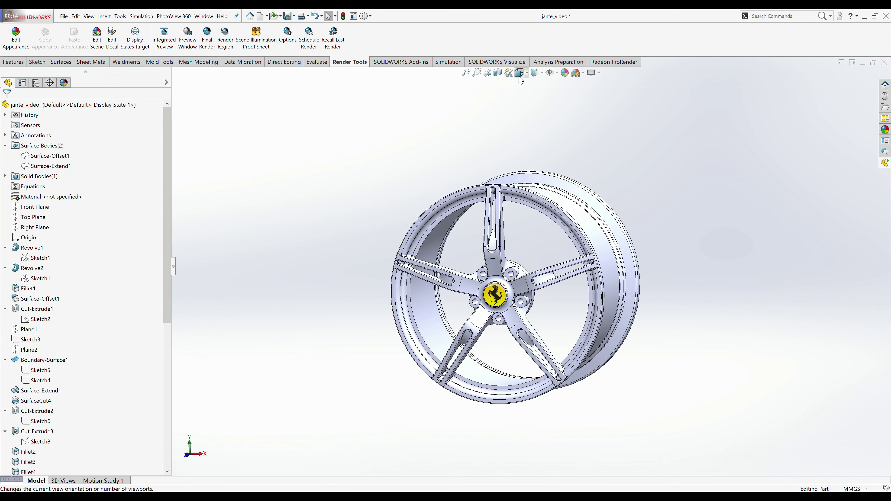
click(119, 17)
mouse_move(159, 37)
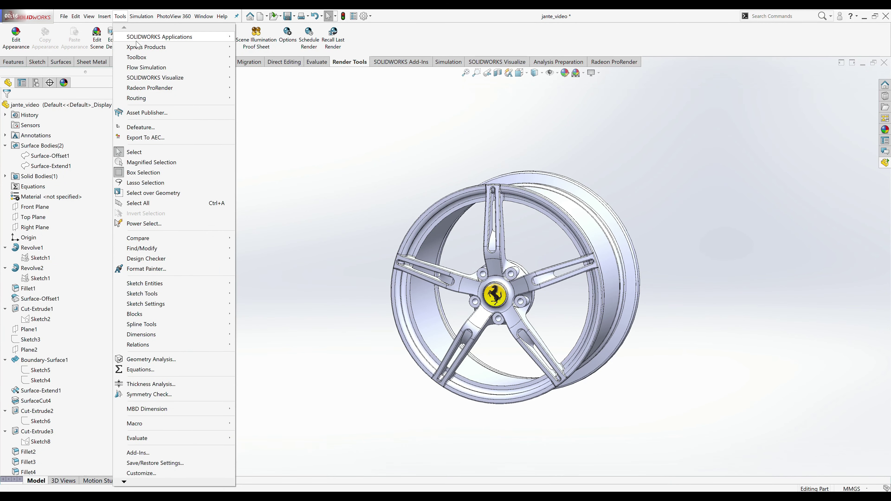
click(327, 69)
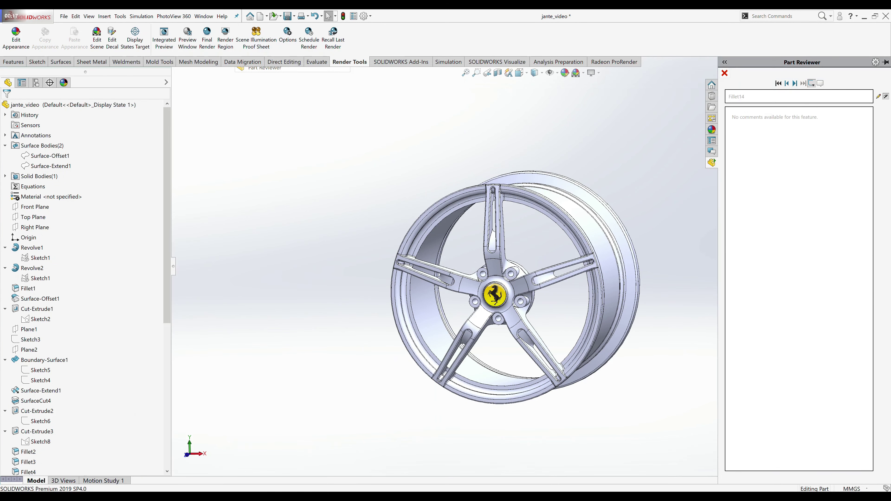
click(778, 83)
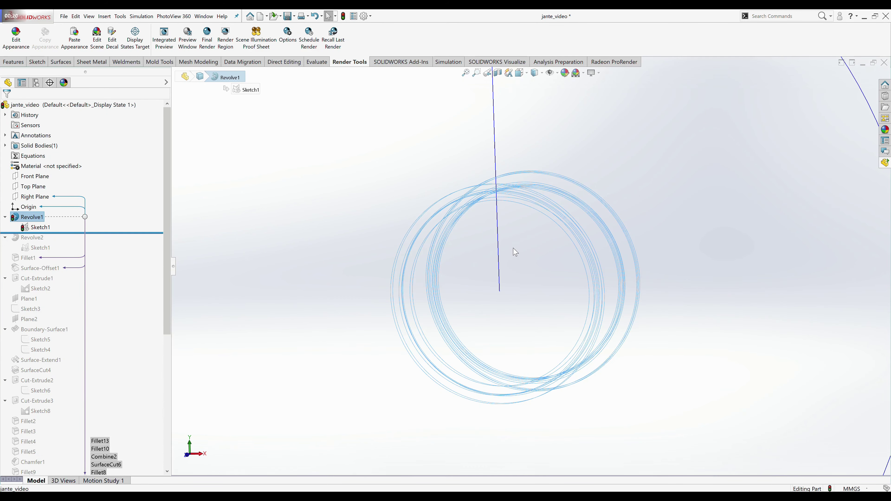
click(886, 163)
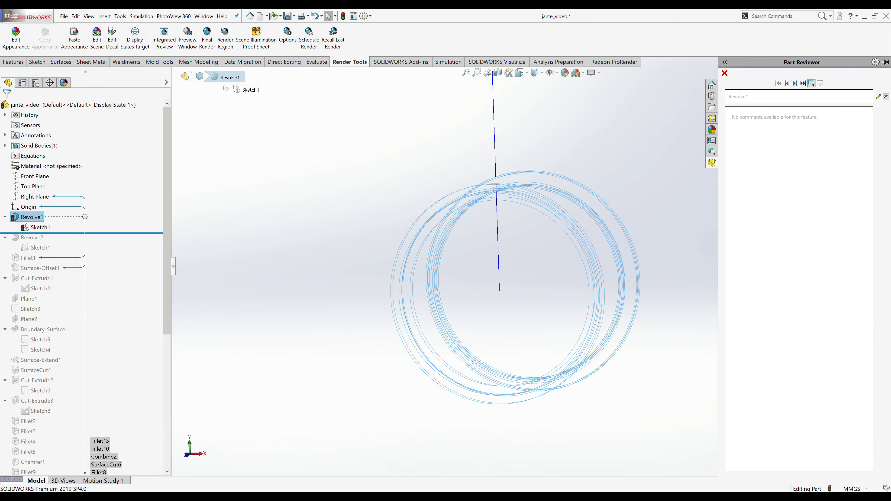
- Edit Revolve1's Sketch1 and view the rim profile (305 wide, R236, Ø148) face-on
click(798, 85)
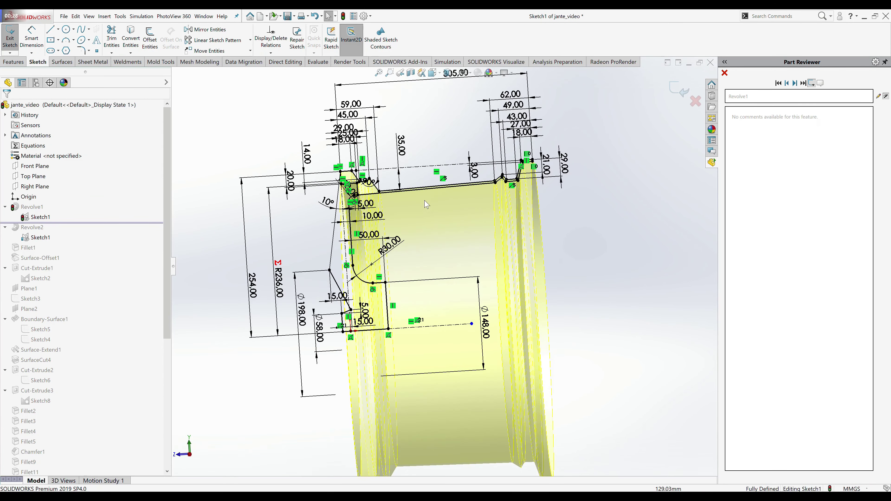
middle_drag(412, 222, 429, 199)
scroll(430, 199, down, 2)
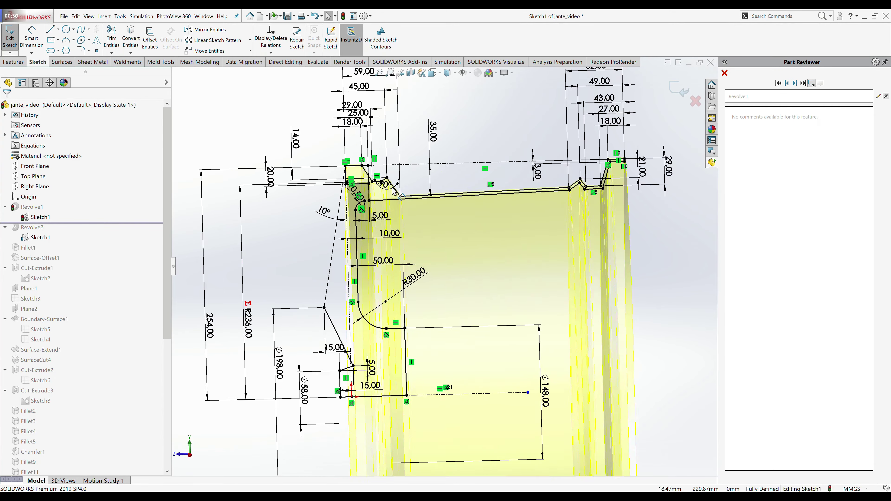
scroll(421, 200, down, 3)
scroll(404, 202, down, 3)
scroll(392, 202, down, 2)
scroll(393, 203, up, 5)
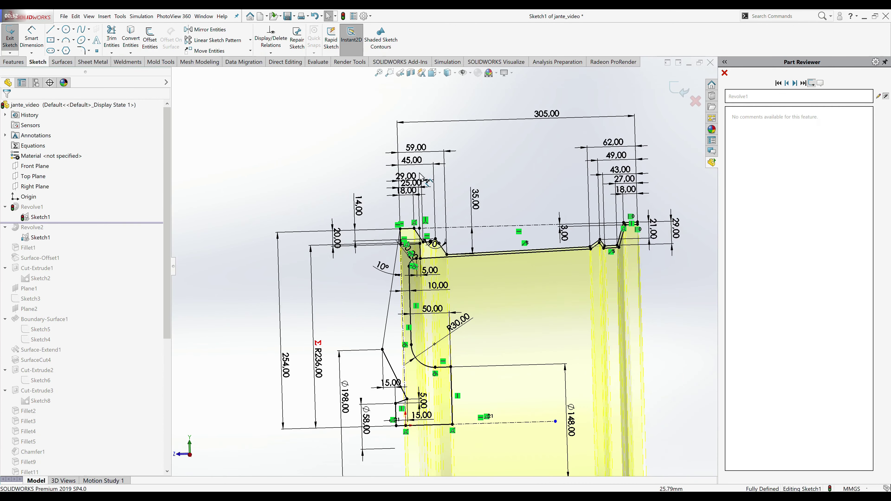
scroll(431, 193, down, 2)
scroll(459, 235, down, 2)
scroll(452, 230, down, 1)
scroll(452, 230, up, 4)
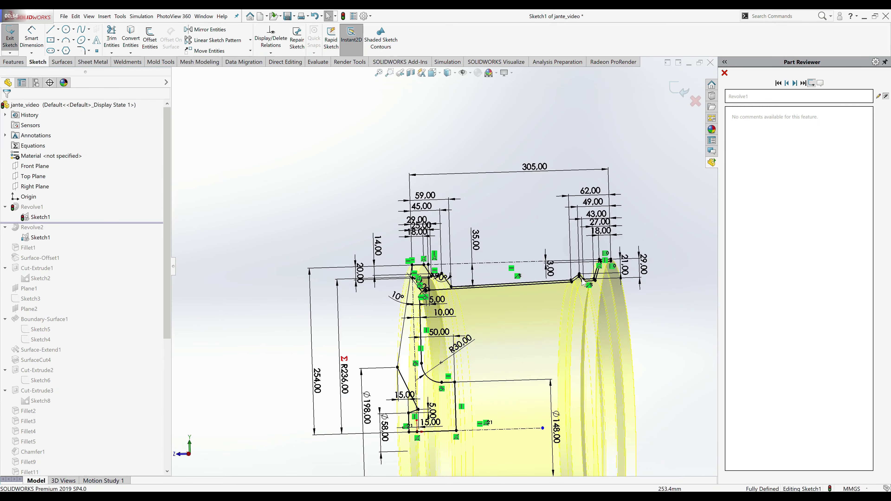
scroll(543, 256, down, 1)
scroll(575, 261, down, 1)
scroll(586, 263, down, 1)
scroll(587, 263, up, 1)
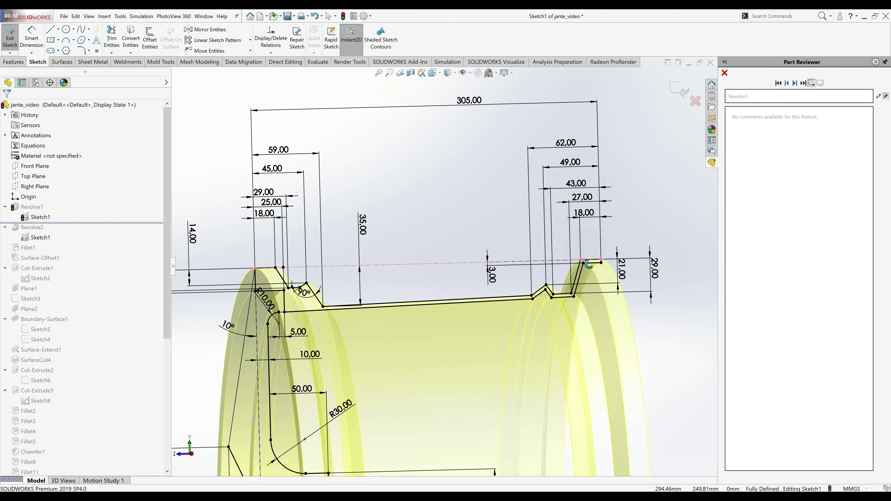
scroll(533, 232, up, 1)
scroll(491, 204, down, 1)
scroll(476, 194, up, 2)
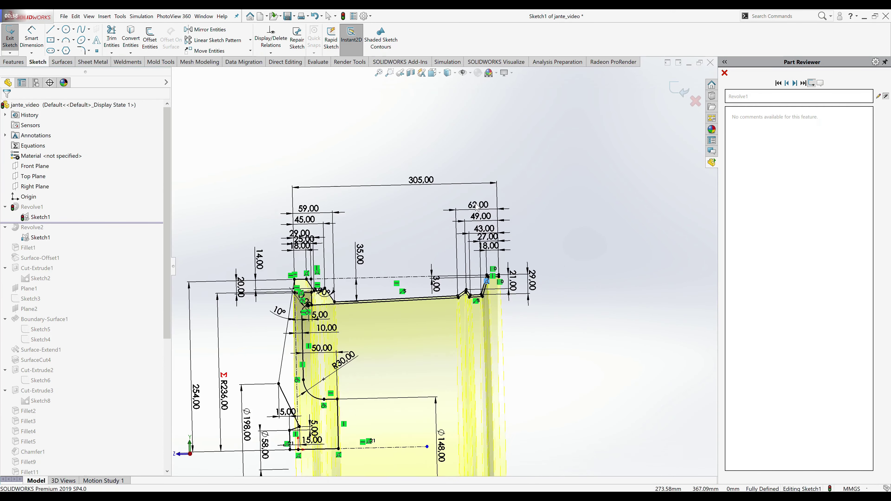
scroll(438, 245, up, 1)
scroll(412, 299, down, 2)
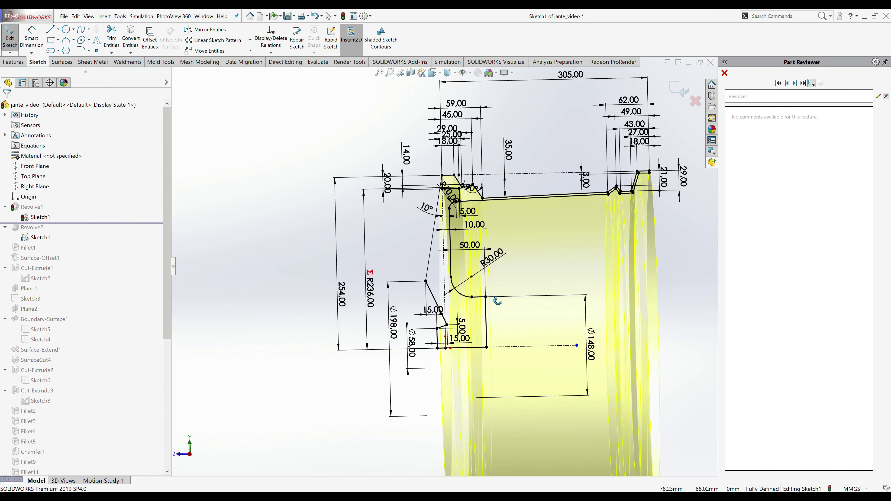
- Inspect the profile's 20 mm dimension and R10 fillet radius
click(399, 215)
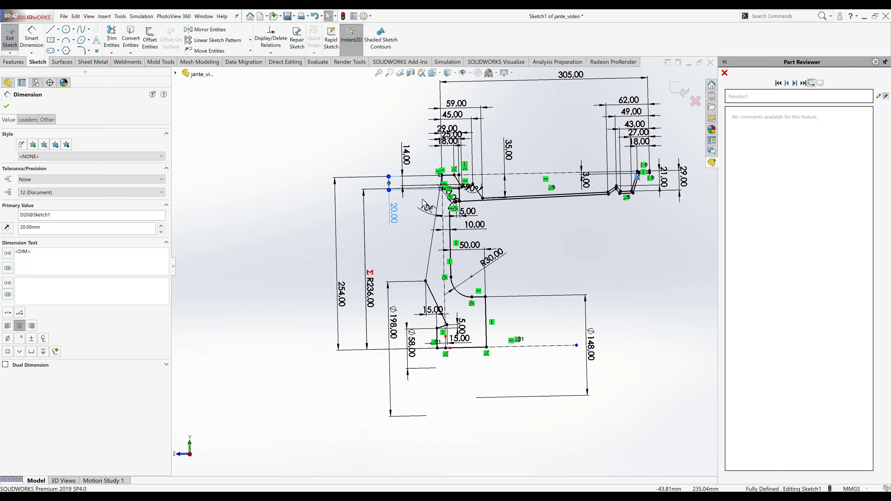
scroll(541, 240, down, 1)
scroll(427, 254, down, 2)
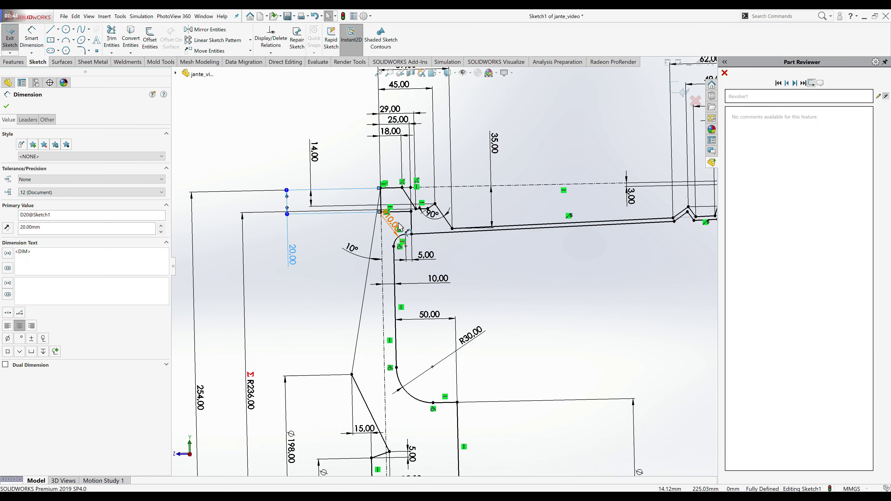
scroll(399, 228, down, 2)
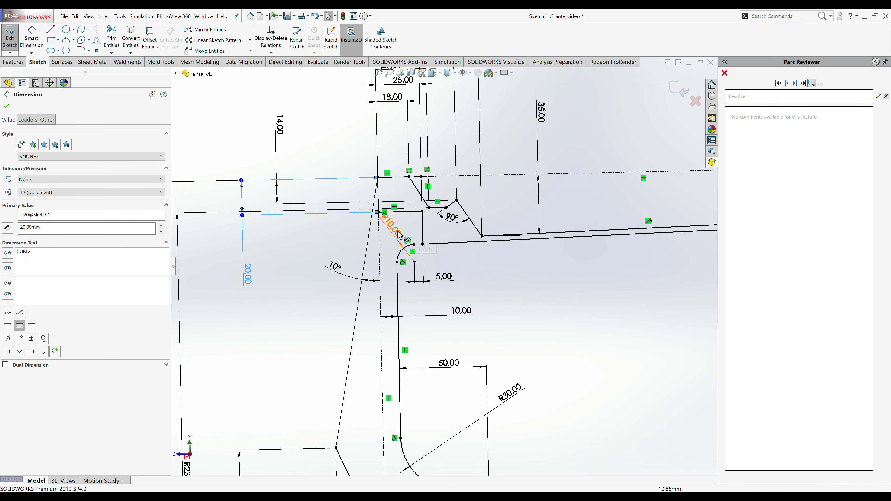
click(461, 269)
scroll(462, 268, up, 1)
scroll(453, 252, up, 1)
scroll(443, 236, down, 1)
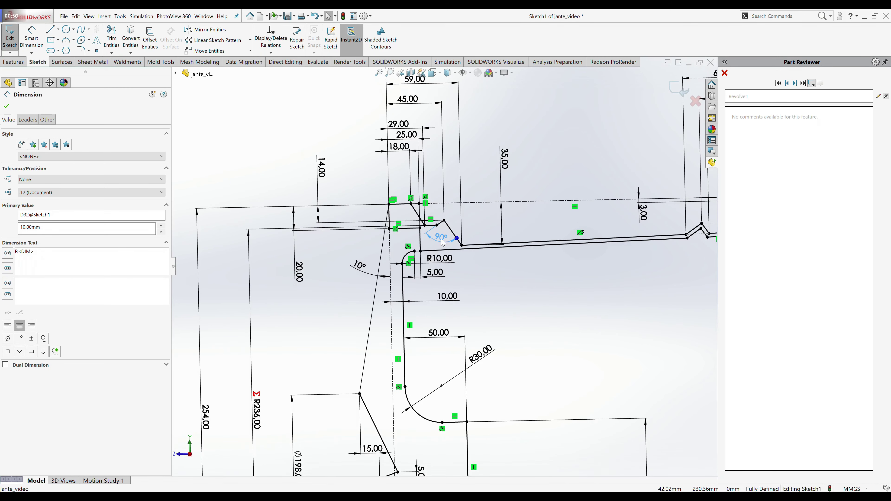
key(Escape)
scroll(442, 246, up, 3)
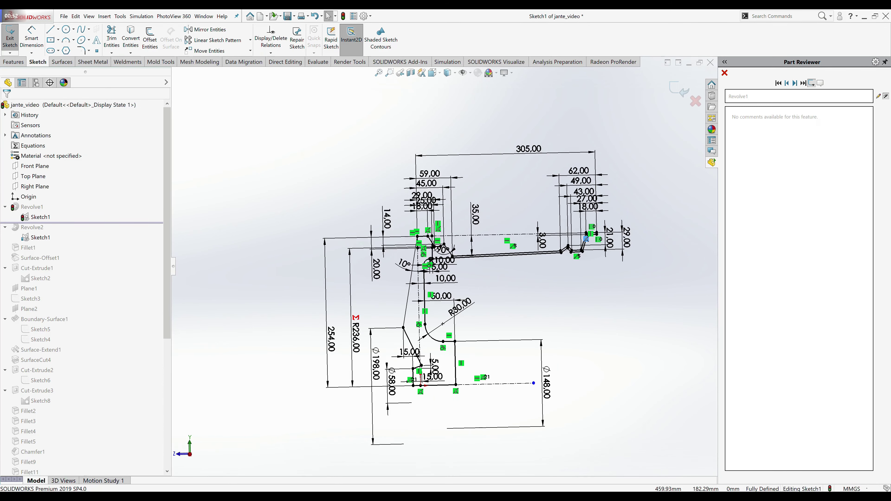
- Exit the sketch, advance to Revolve2, and show the hidden Revolve1 rim body
click(679, 89)
click(31, 237)
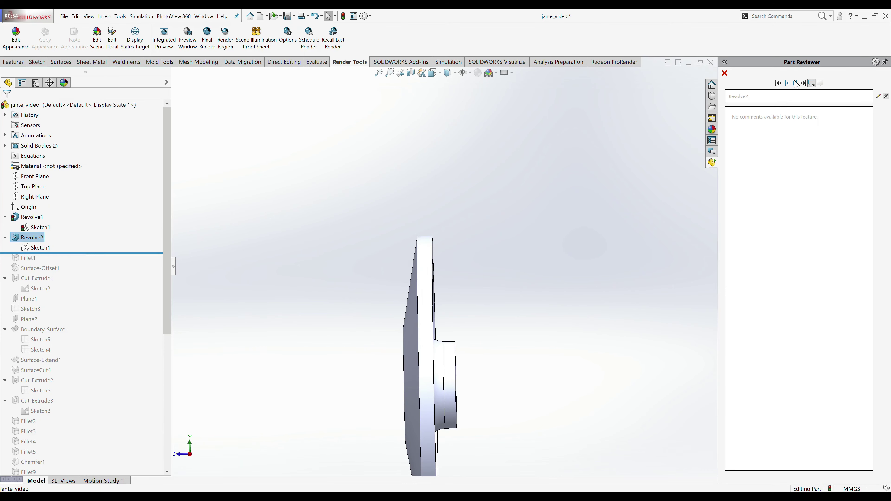
right_click(32, 217)
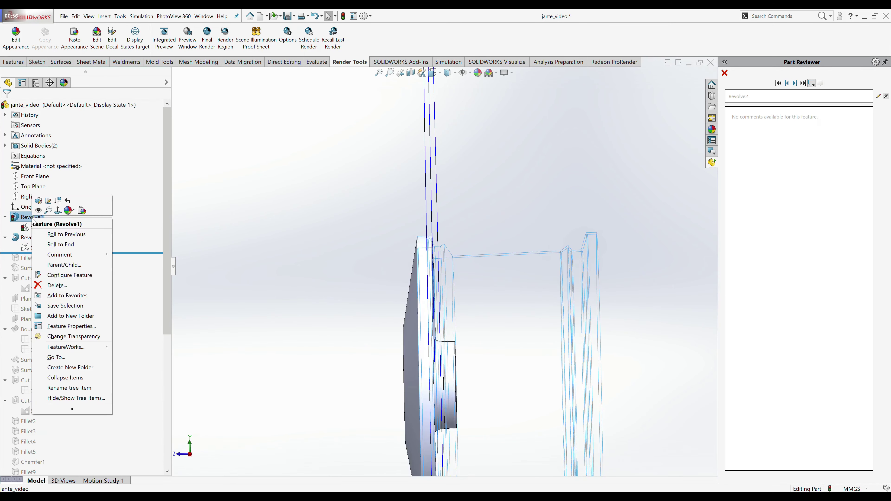
click(56, 206)
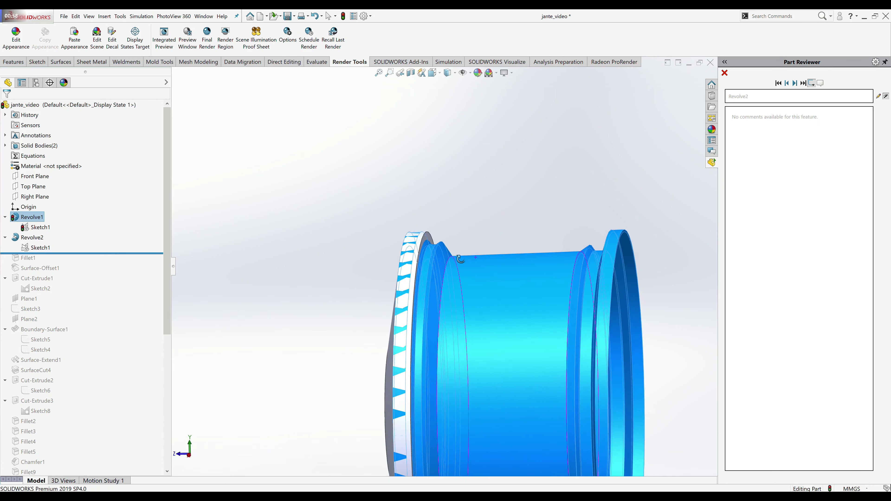
click(313, 217)
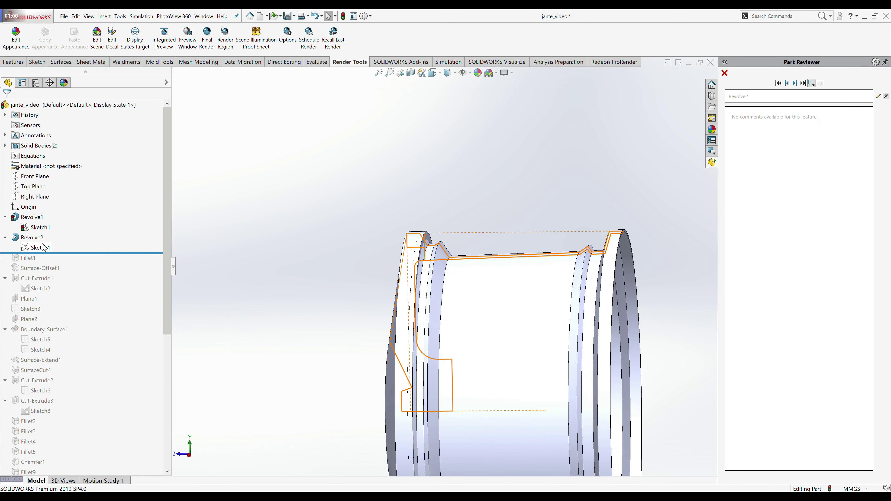
- Review Revolve2's hub profile sketch (Ø198, Ø58, R30), then exit and rebuild
click(795, 83)
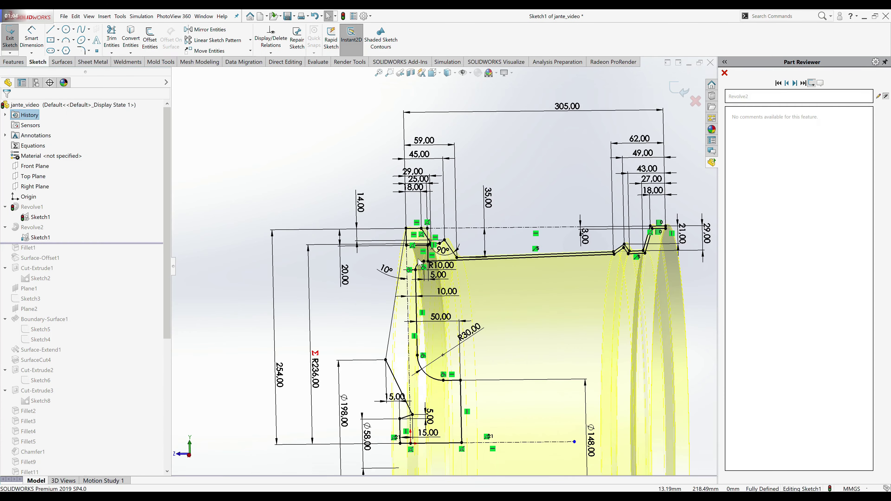
scroll(419, 262, down, 3)
scroll(435, 265, down, 2)
scroll(443, 268, up, 3)
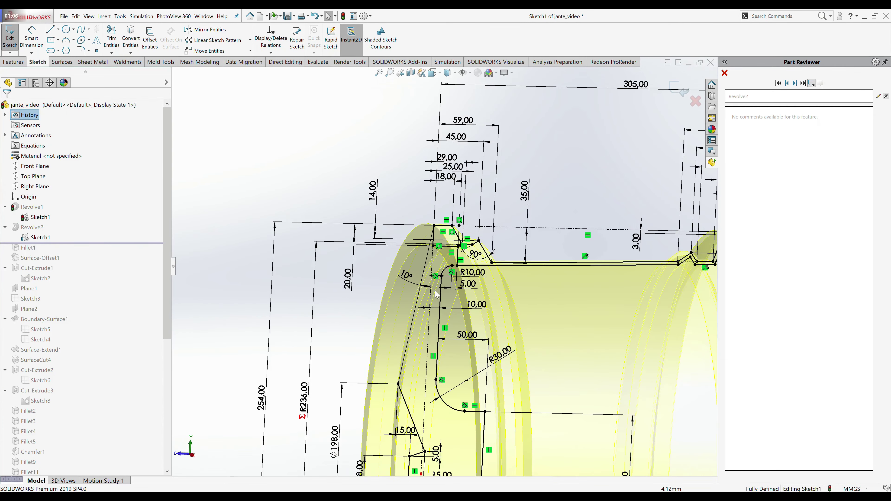
scroll(442, 280, up, 2)
scroll(440, 347, down, 5)
middle_drag(440, 347, 459, 346)
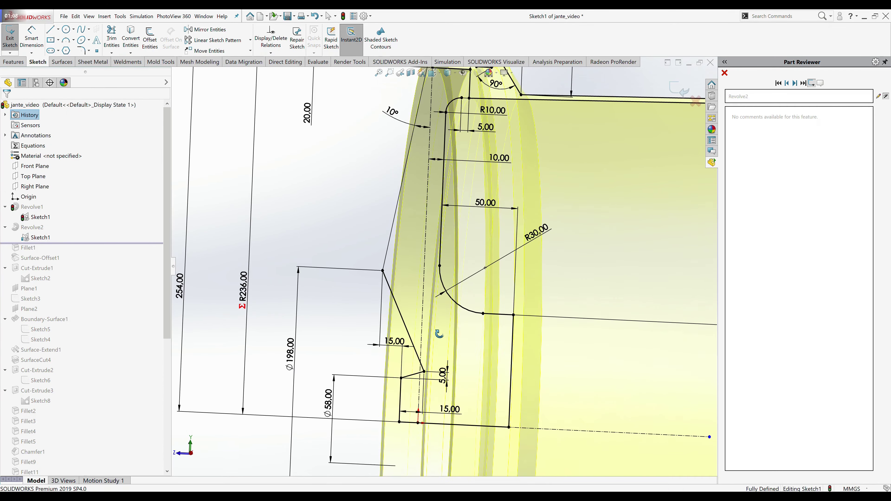
scroll(459, 346, up, 3)
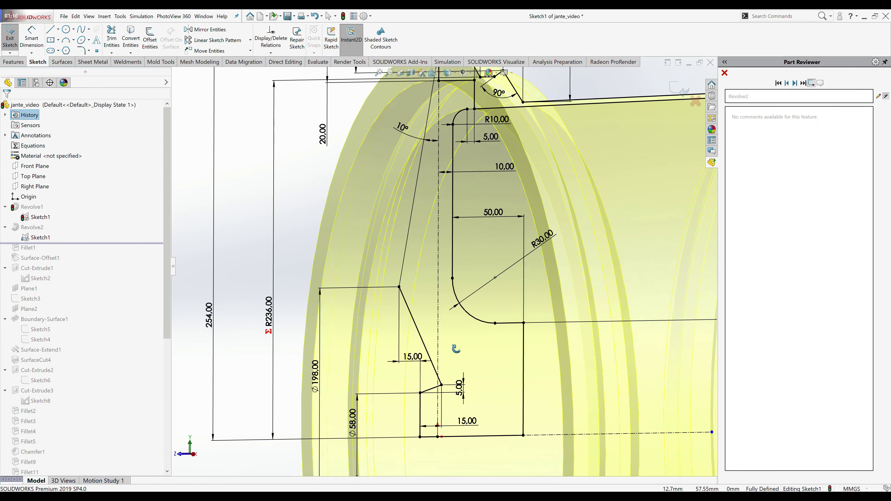
key(ctrl+b)
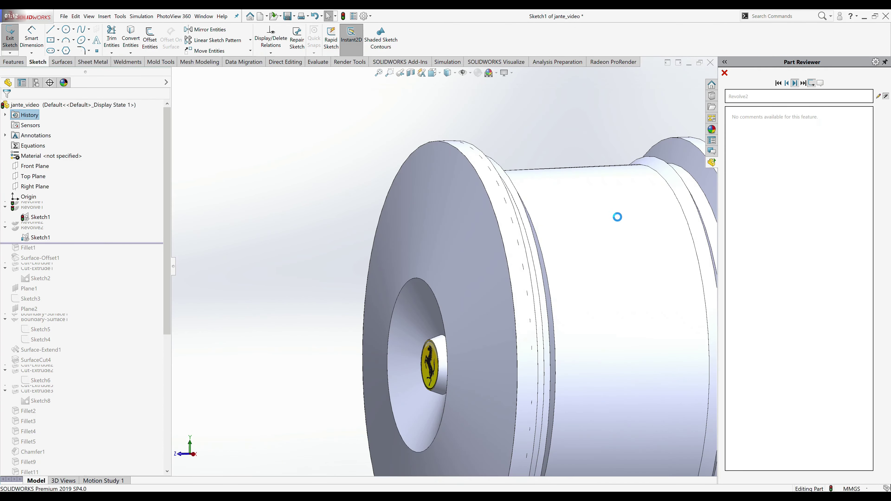
scroll(712, 281, up, 3)
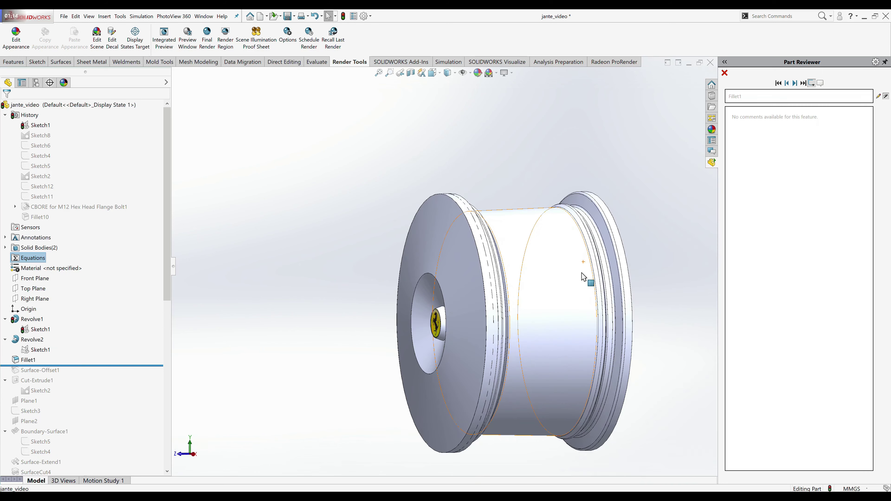
click(31, 360)
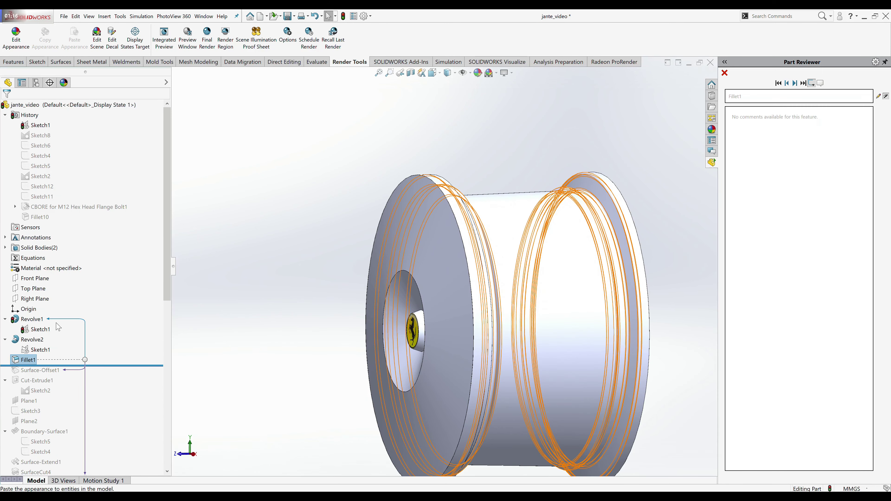
right_click(35, 339)
click(41, 306)
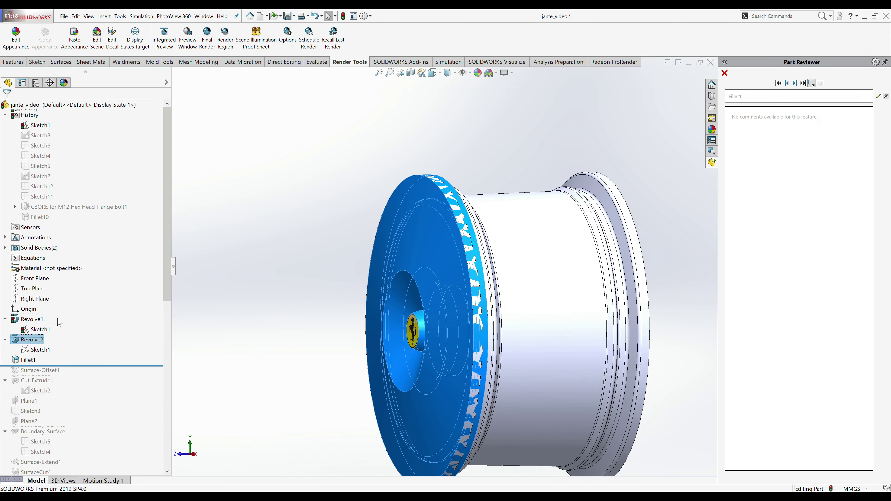
mouse_move(256, 308)
middle_down()
mouse_move(364, 351)
mouse_move(522, 213)
mouse_move(514, 202)
mouse_move(521, 199)
middle_up()
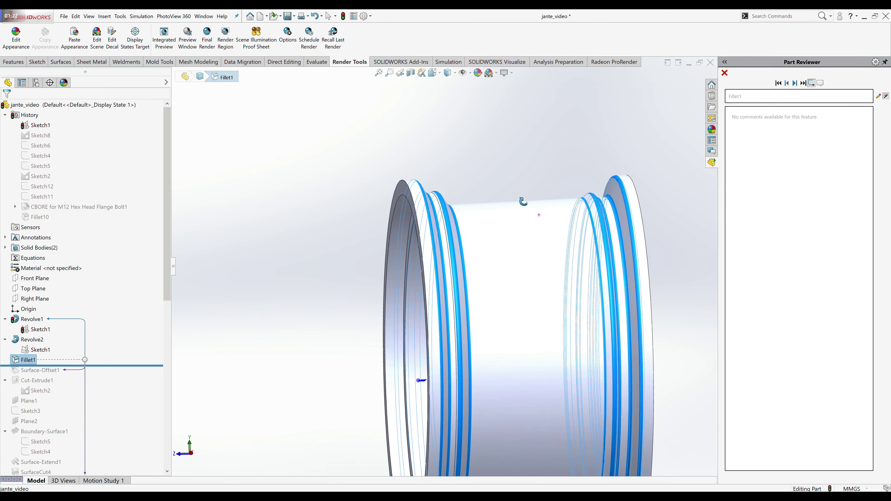
click(795, 83)
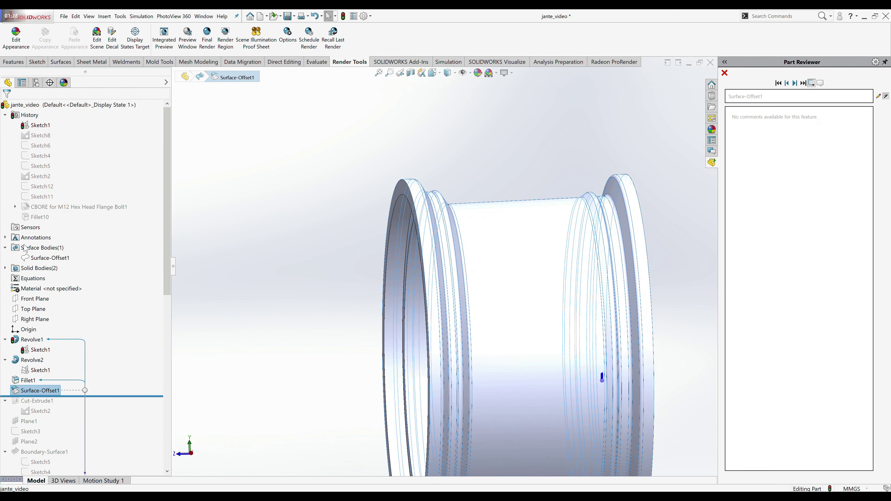
right_click(44, 260)
click(87, 300)
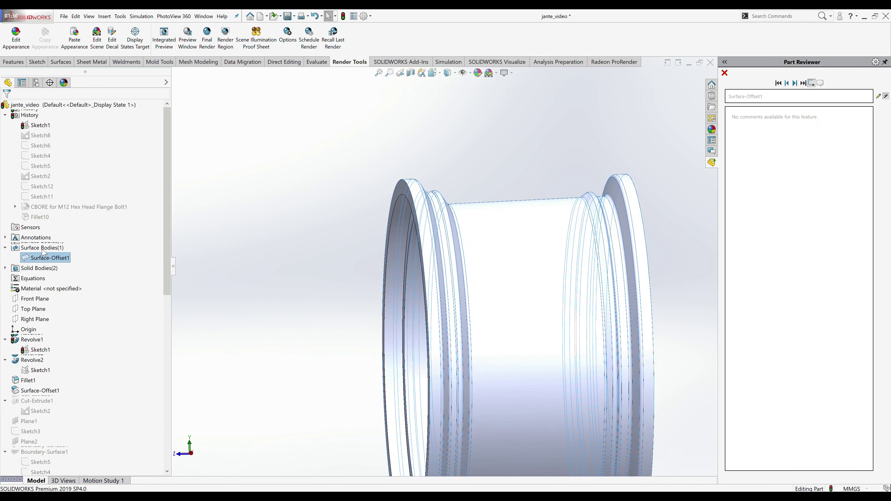
click(44, 391)
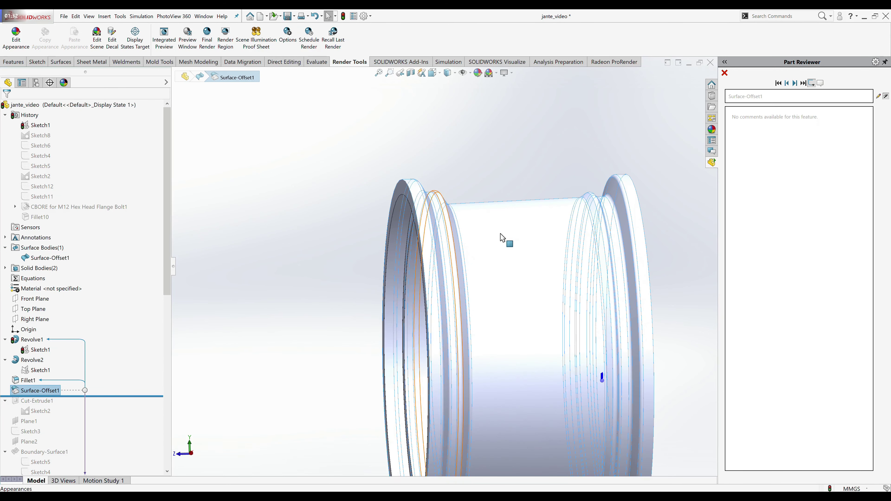
mouse_move(501, 233)
middle_down()
mouse_move(488, 212)
mouse_move(503, 239)
middle_up()
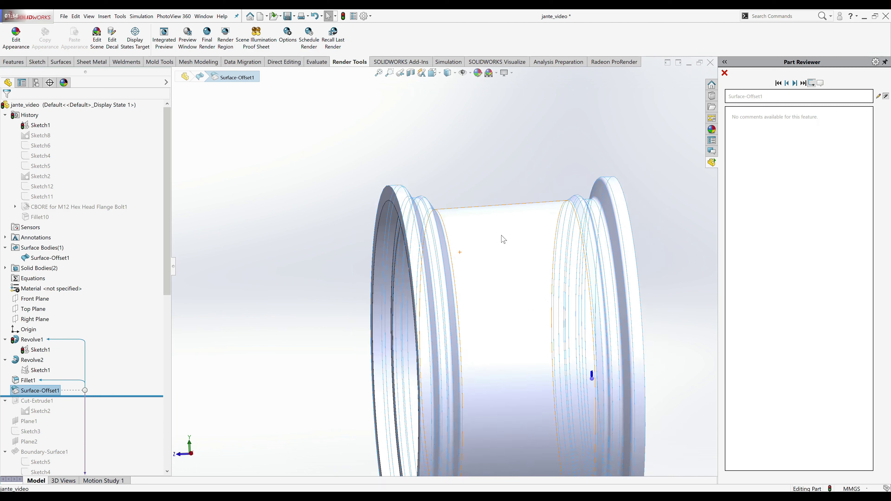
right_click(32, 394)
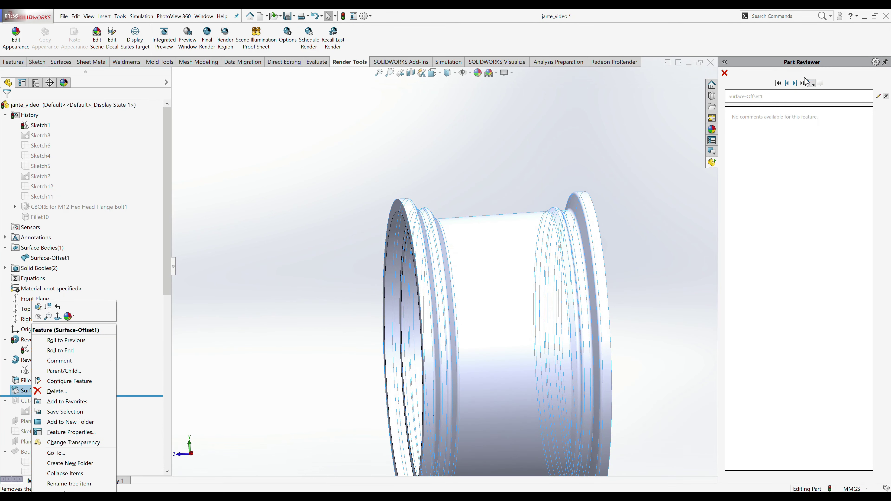
- Advance the history to Cut-Extrude1 and orbit to a three-quarter view of the rim
click(795, 83)
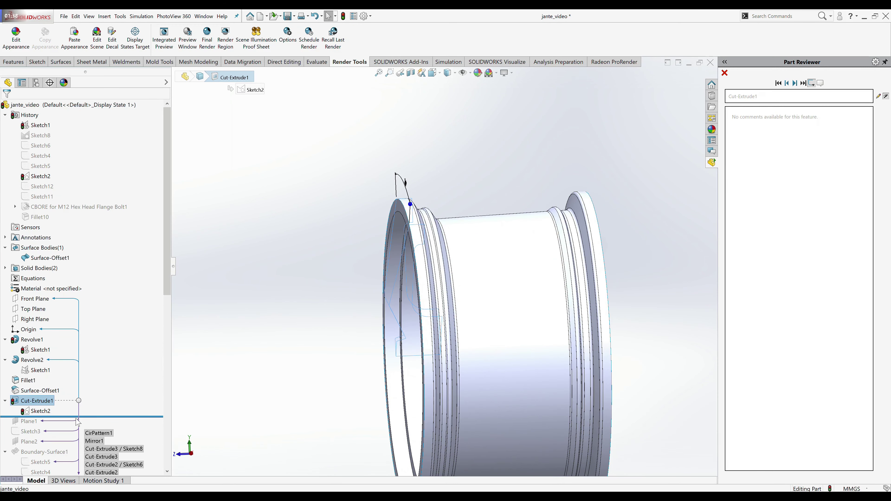
right_click(45, 414)
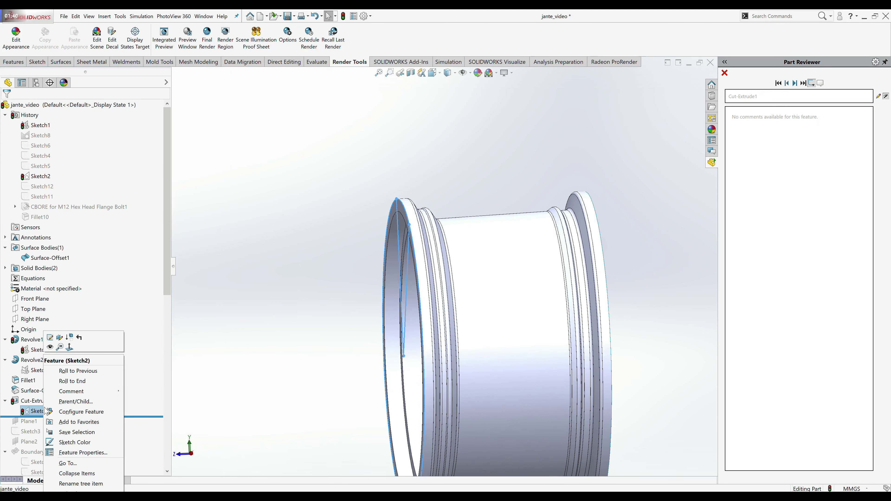
key(Escape)
middle_drag(403, 281, 457, 284)
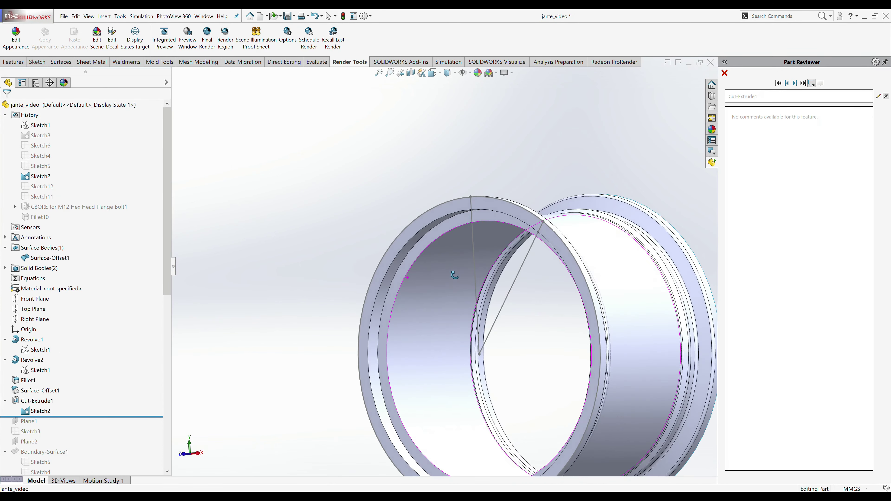
- Expand Solid Bodies and show the Cut-Extrude1 spoke body
click(5, 268)
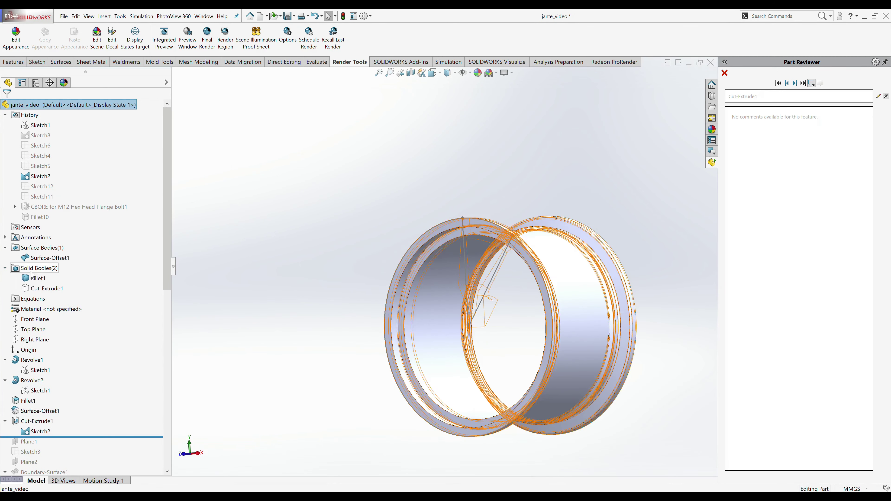
right_click(41, 279)
click(42, 289)
right_click(42, 287)
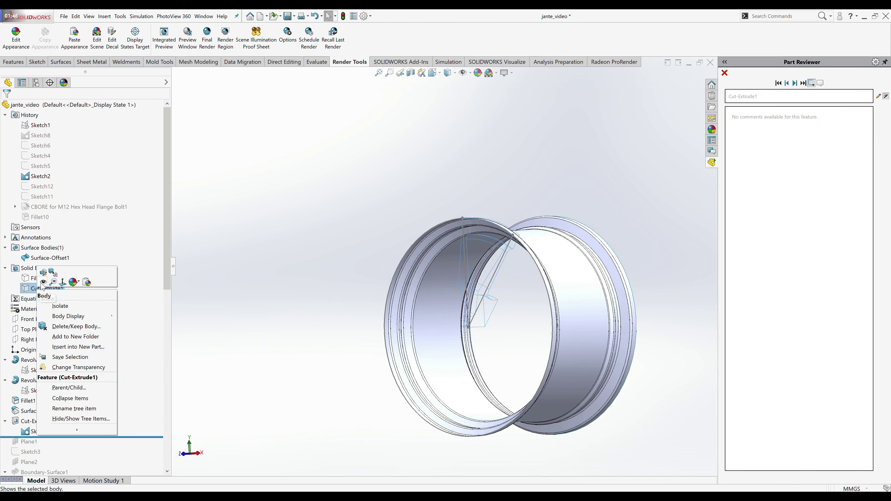
click(43, 282)
scroll(517, 294, down, 2)
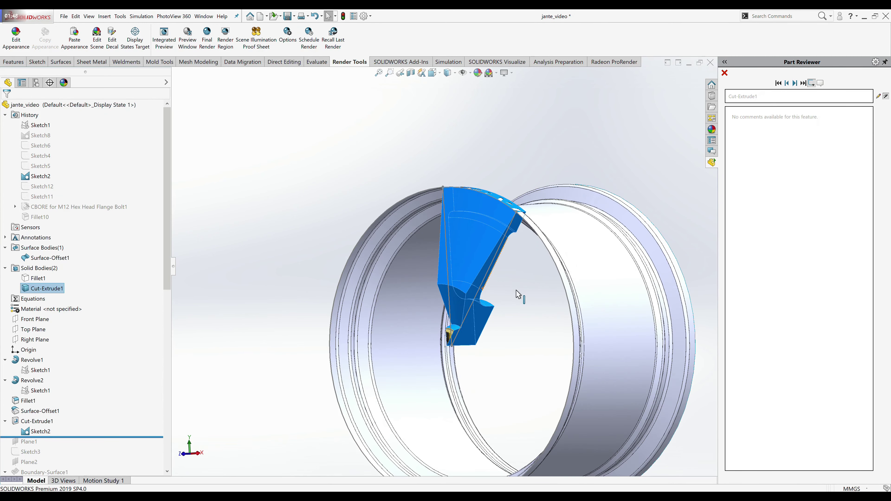
scroll(501, 263, down, 2)
middle_drag(500, 264, 479, 259)
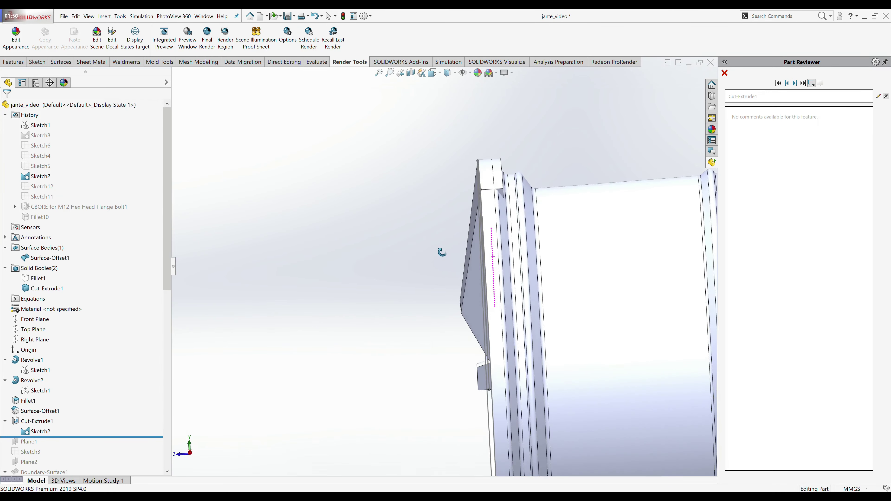
- Open Sketch2, the fully defined 36° spoke wedge, for editing
click(455, 253)
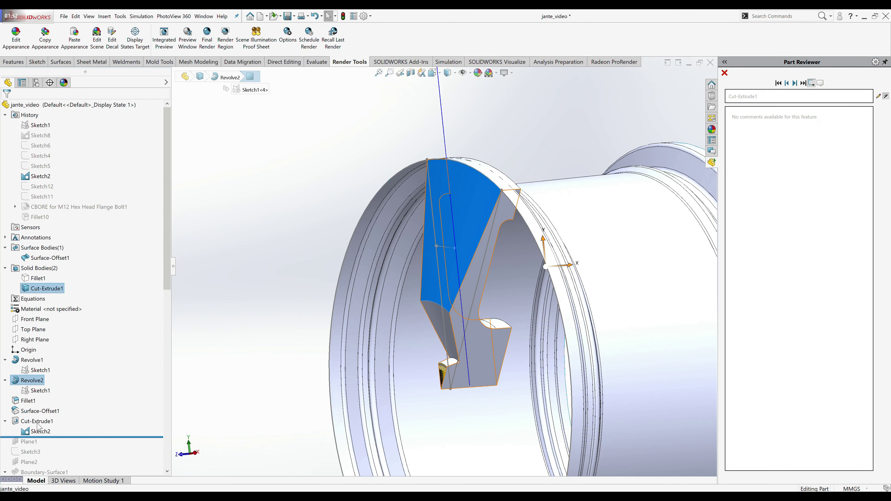
click(41, 433)
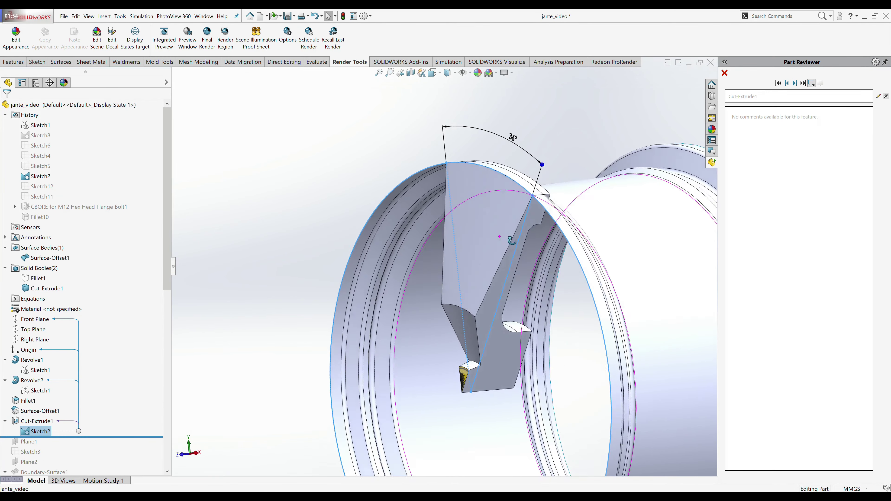
middle_drag(553, 264, 350, 213)
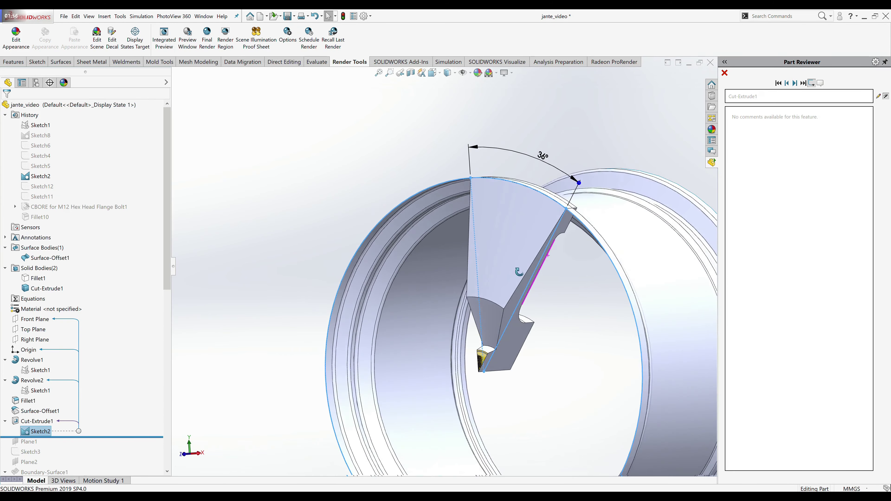
click(791, 79)
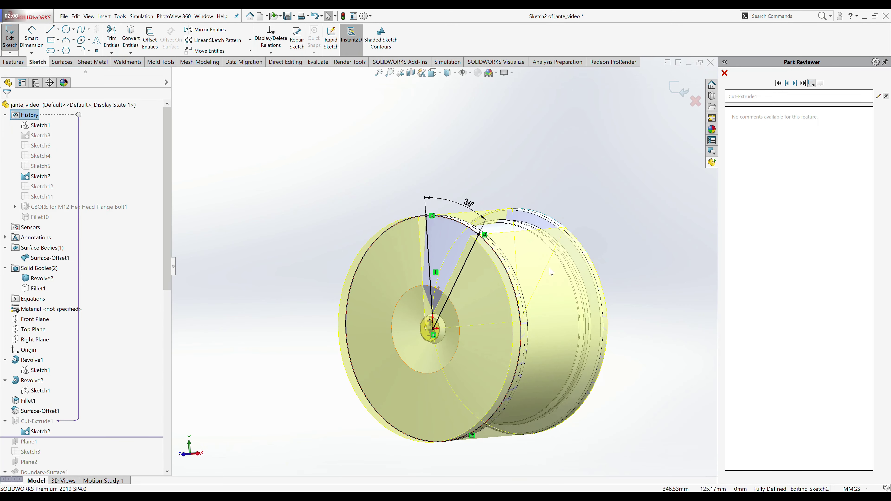
- Advance the history to Plane1 and orbit to a side view of the wheel
click(793, 84)
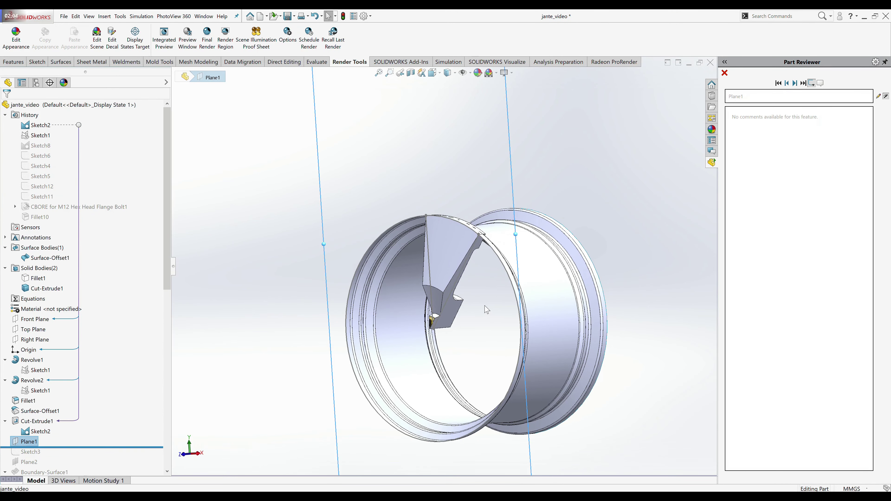
mouse_move(486, 309)
middle_down()
mouse_move(416, 293)
mouse_move(474, 288)
mouse_move(457, 270)
mouse_move(2, 454)
middle_up()
- Advance to Sketch3 and orbit toward a front view of its arc profile
click(795, 83)
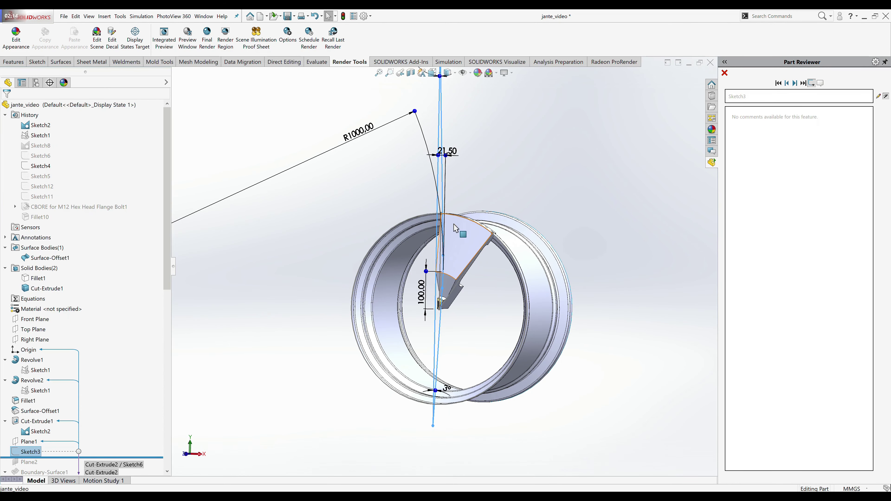
scroll(454, 228, down, 3)
middle_drag(455, 228, 488, 275)
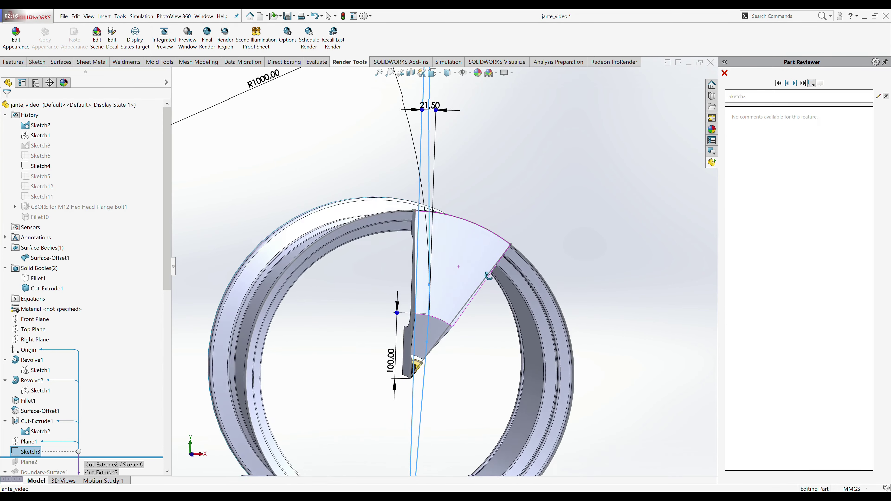
scroll(488, 274, up, 2)
scroll(484, 278, up, 1)
scroll(470, 281, up, 2)
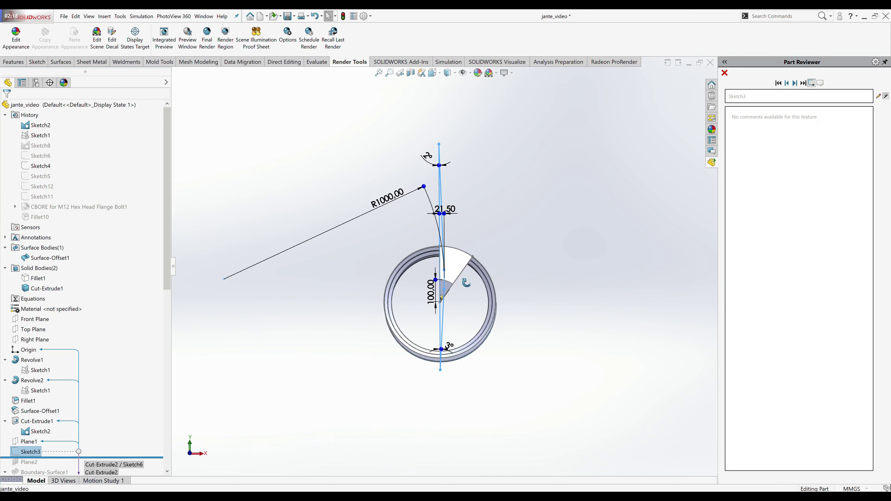
scroll(466, 283, down, 1)
scroll(464, 284, down, 1)
scroll(460, 286, down, 1)
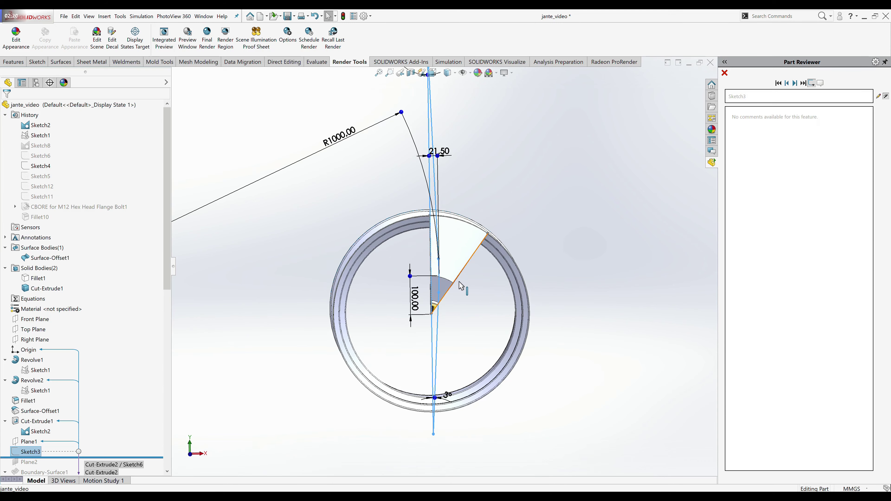
- Check Sketch3's R1000 radius dimension, then advance the history to Plane2
click(354, 159)
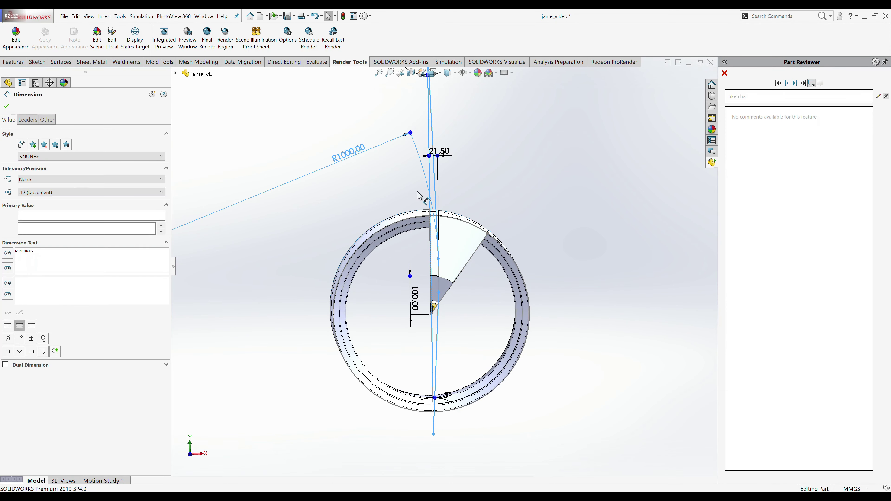
scroll(420, 193, up, 2)
scroll(472, 193, down, 1)
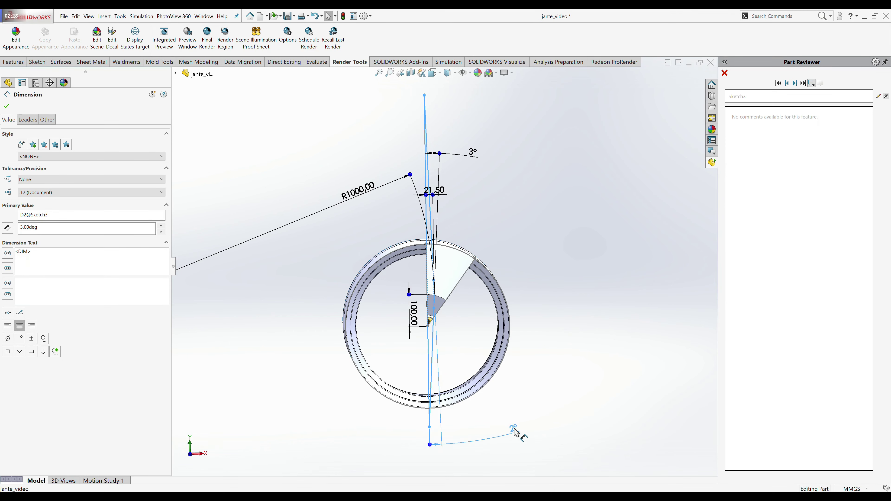
click(795, 83)
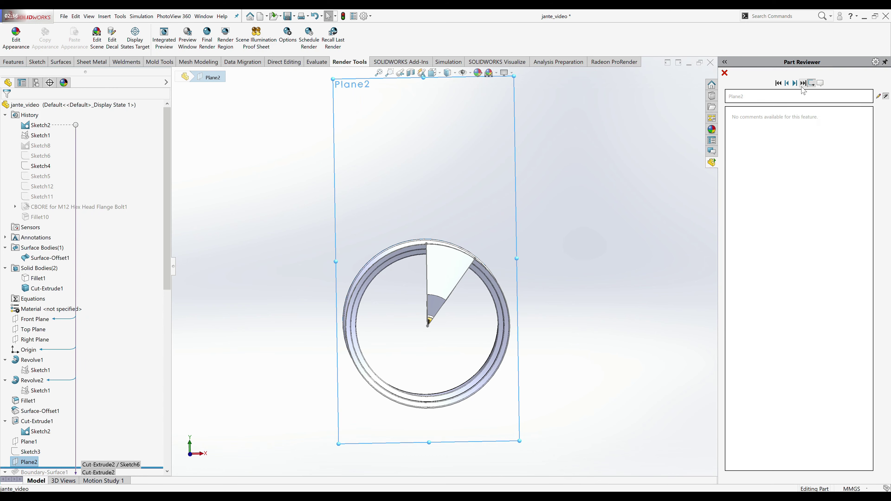
- Hide the Surface-Offset1 surface, select Plane2, and advance to Boundary-Surface1
middle_drag(561, 283, 441, 283)
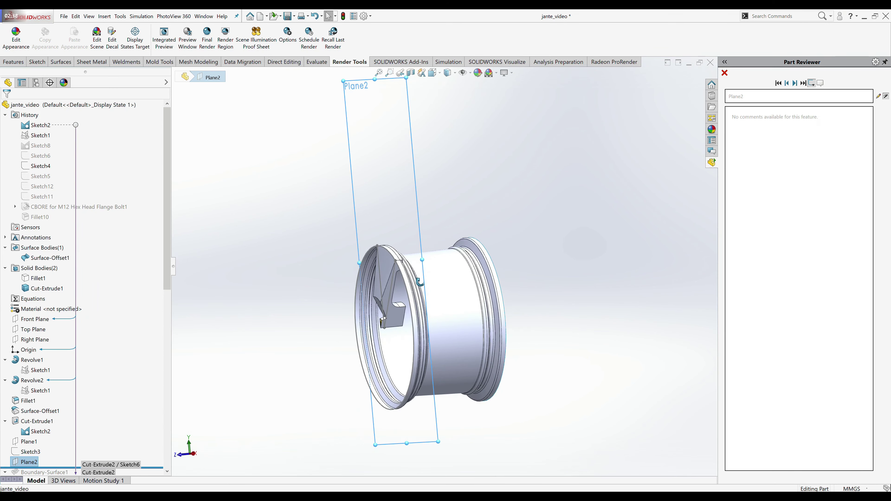
click(441, 283)
right_click(442, 283)
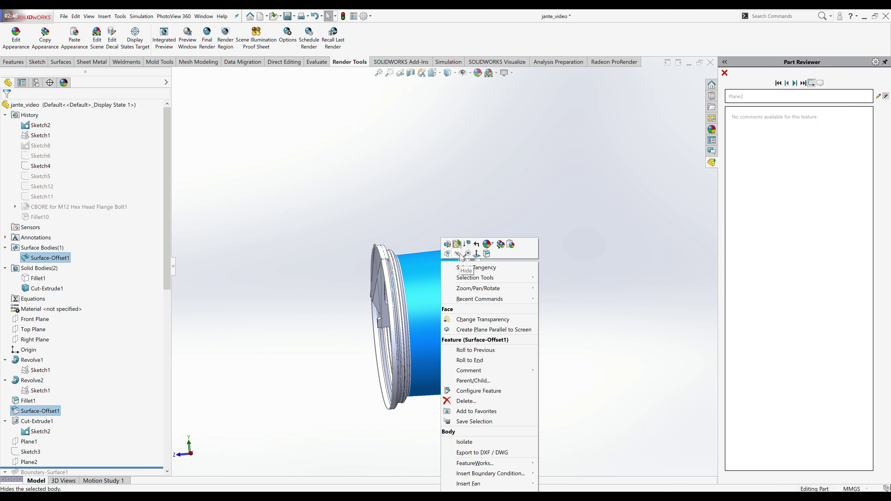
click(458, 254)
click(28, 462)
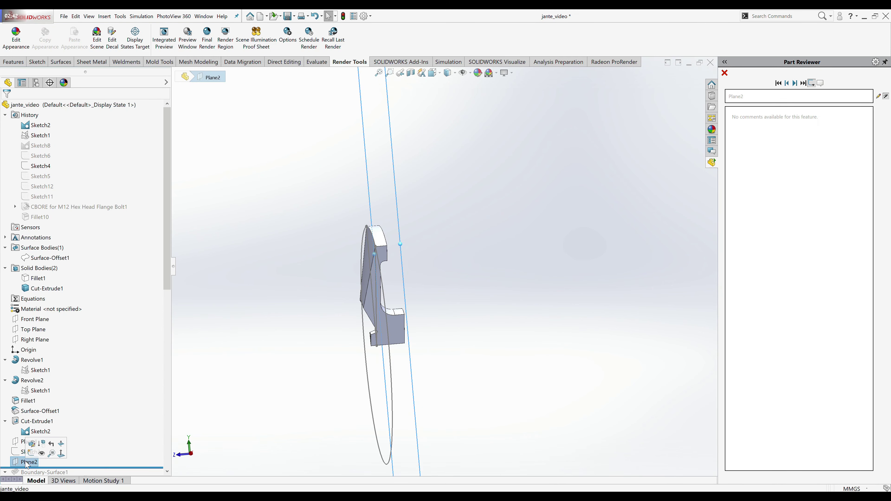
middle_drag(404, 354, 413, 359)
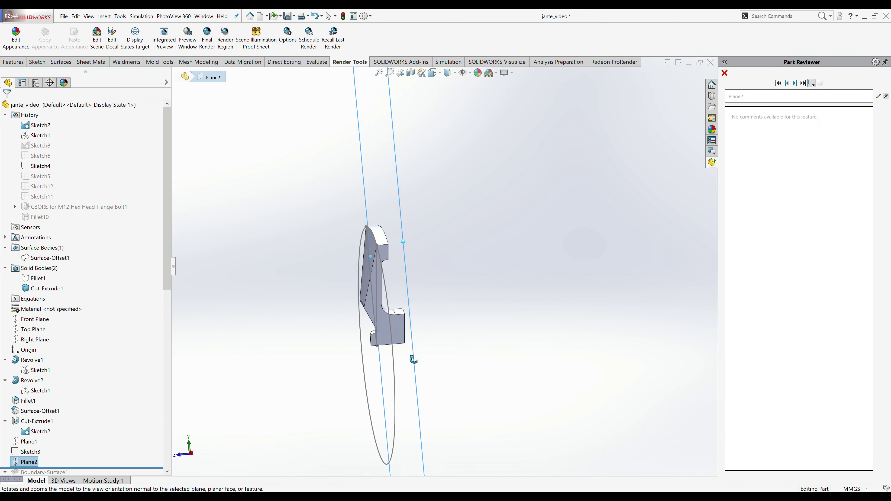
scroll(413, 359, up, 3)
click(796, 85)
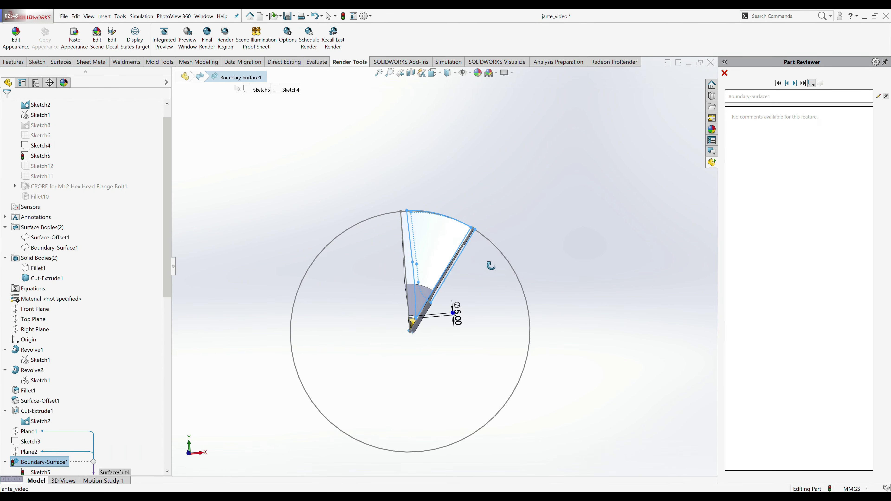
- Review Sketch5 and Sketch4 (Ø5.00) in Normal To views, then advance to Surface-Extend1
scroll(152, 363, down, 2)
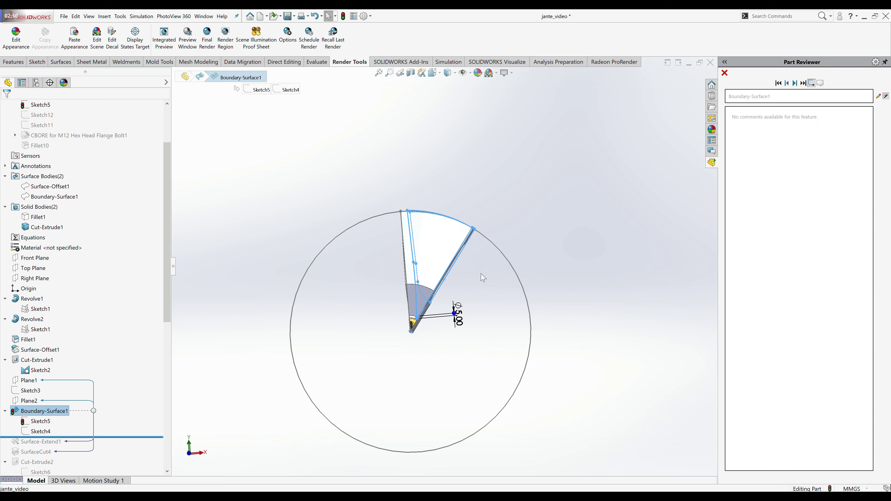
click(796, 85)
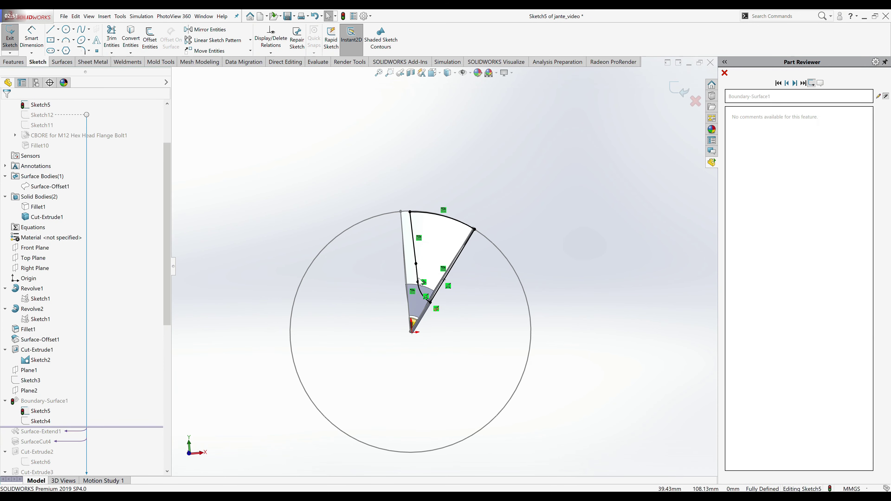
middle_drag(431, 211, 443, 253)
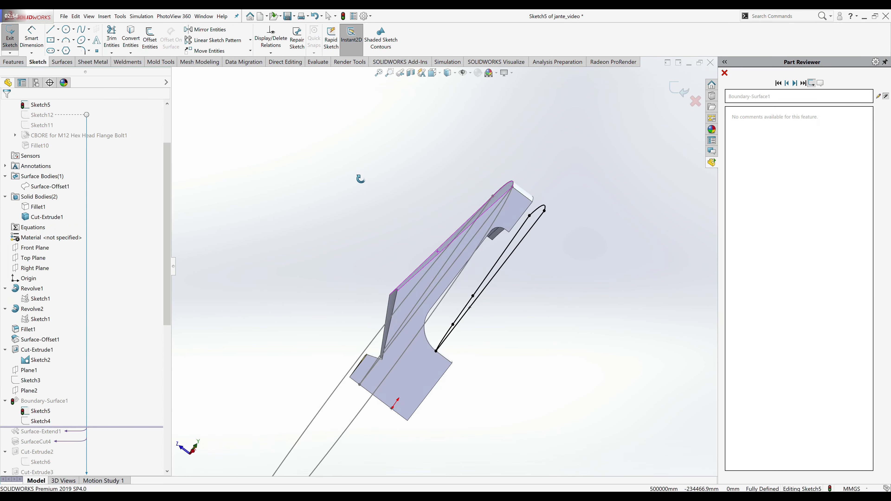
key(ctrl+8)
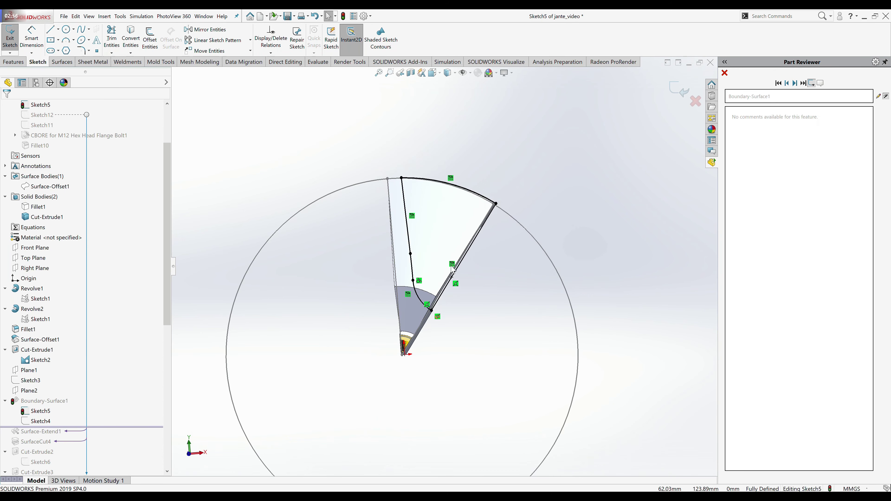
click(795, 84)
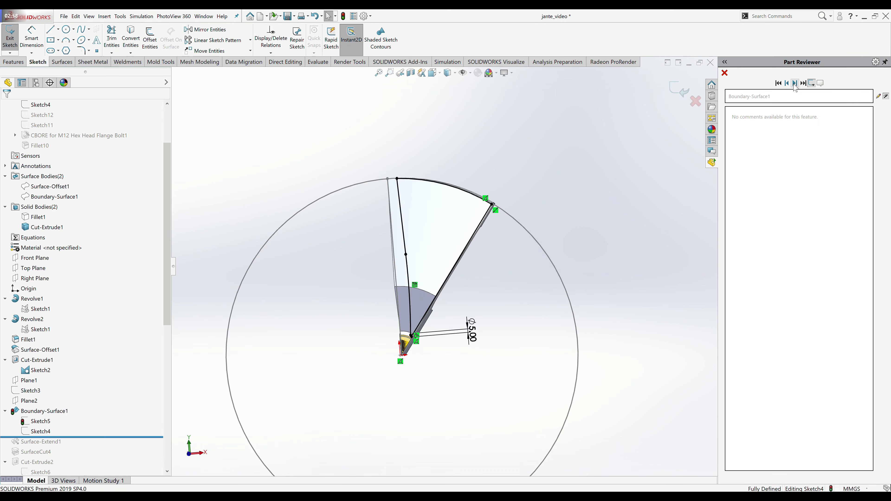
mouse_move(426, 304)
middle_down()
mouse_move(425, 247)
mouse_move(334, 243)
mouse_move(412, 243)
middle_up()
key(ctrl+8)
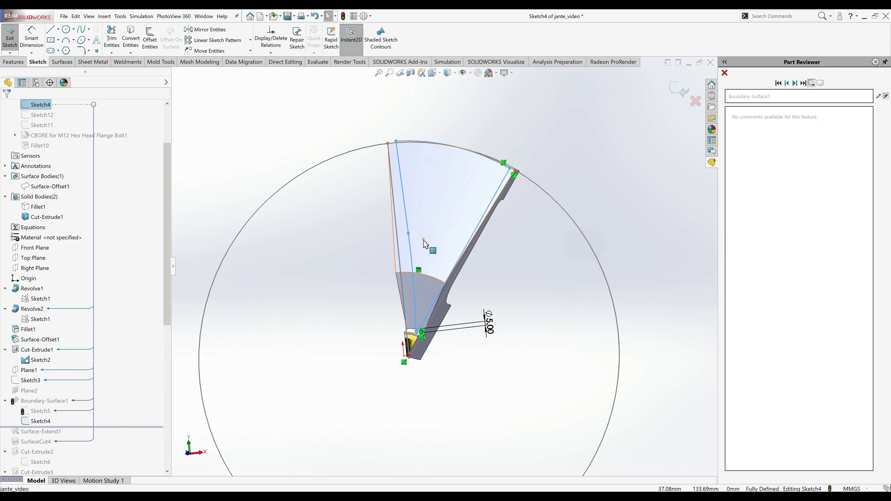
click(795, 83)
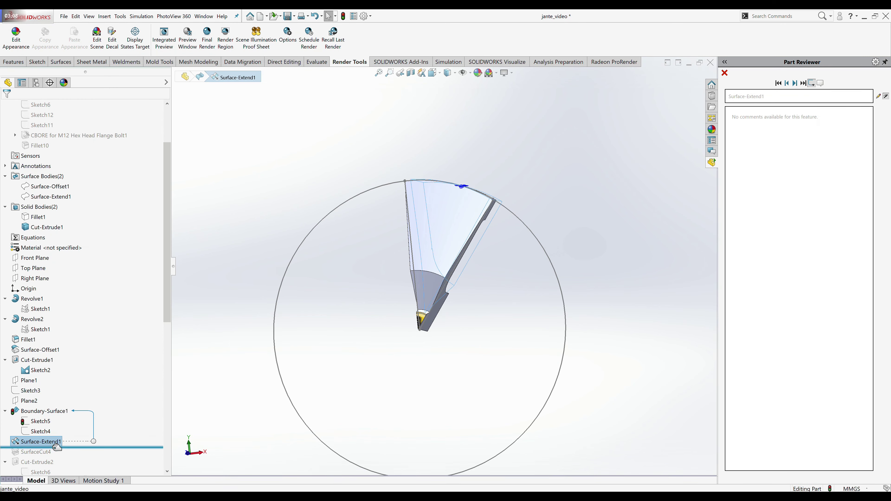
- Show the Surface-Extend1 surface body, orbit to inspect it, and advance to SurfaceCut4
click(52, 447)
right_click(32, 442)
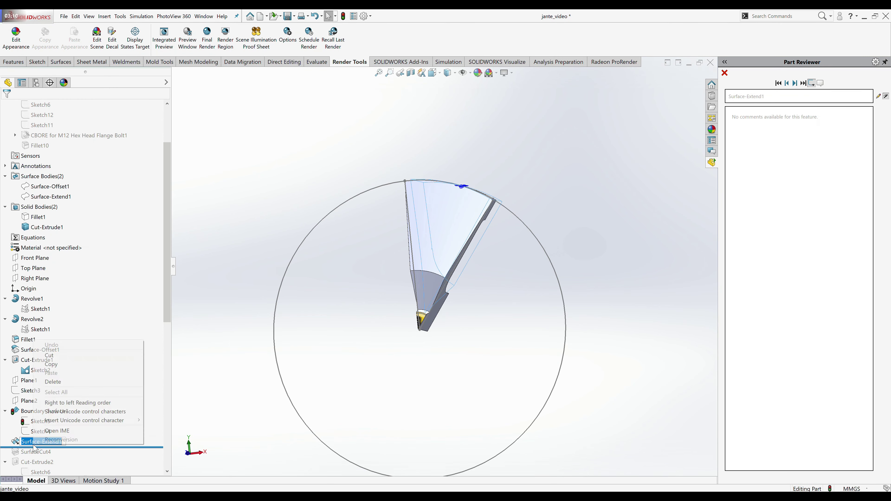
key(Escape)
right_click(18, 442)
click(25, 318)
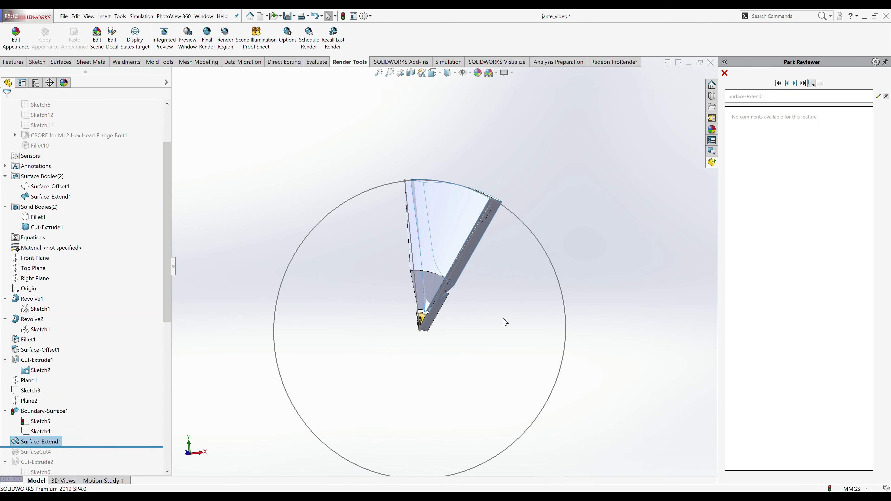
mouse_move(503, 321)
middle_down()
mouse_move(413, 354)
mouse_move(395, 281)
mouse_move(348, 272)
mouse_move(507, 273)
mouse_move(473, 278)
mouse_move(444, 243)
mouse_move(310, 404)
middle_up()
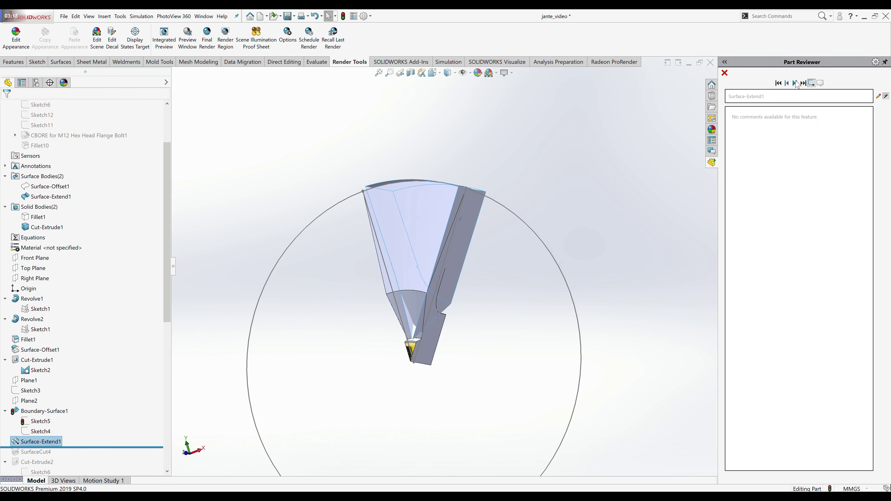
click(794, 83)
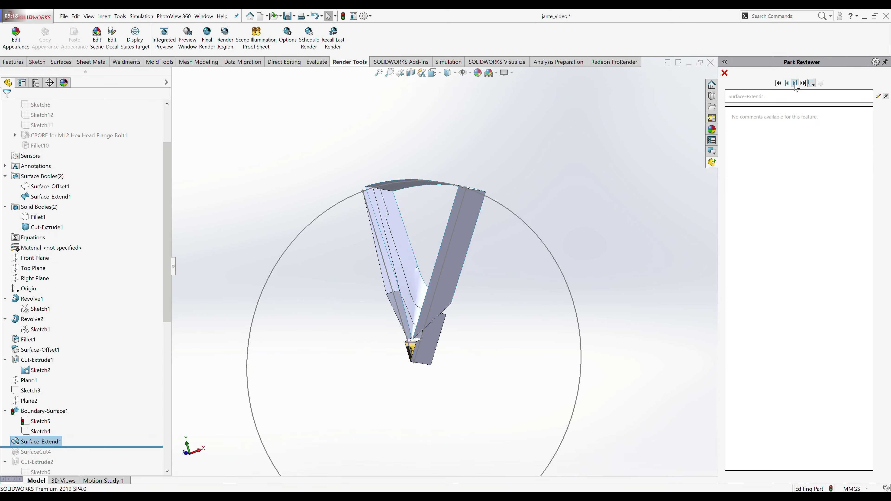
- Hide the boundary surface body and orbit the trimmed spoke solid upright
right_click(524, 224)
click(509, 246)
mouse_move(509, 247)
middle_down()
mouse_move(463, 270)
mouse_move(462, 284)
mouse_move(477, 259)
mouse_move(458, 248)
middle_up()
right_click(458, 248)
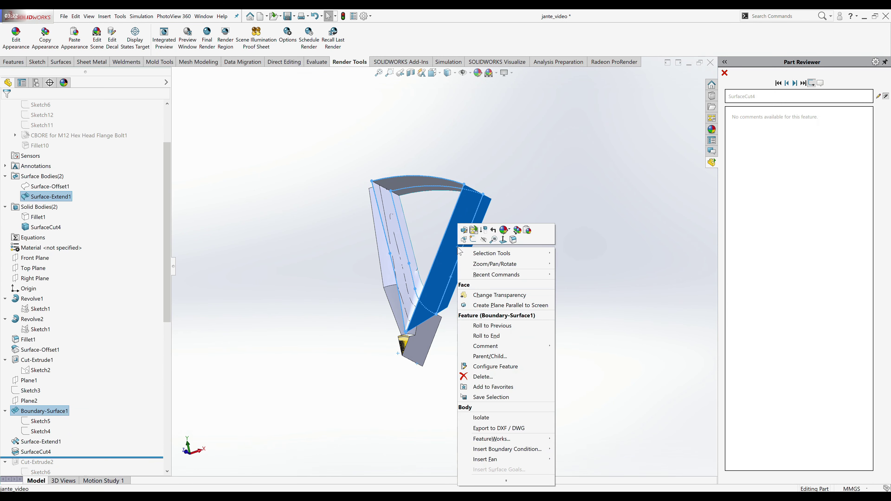
click(484, 239)
middle_drag(486, 242, 514, 293)
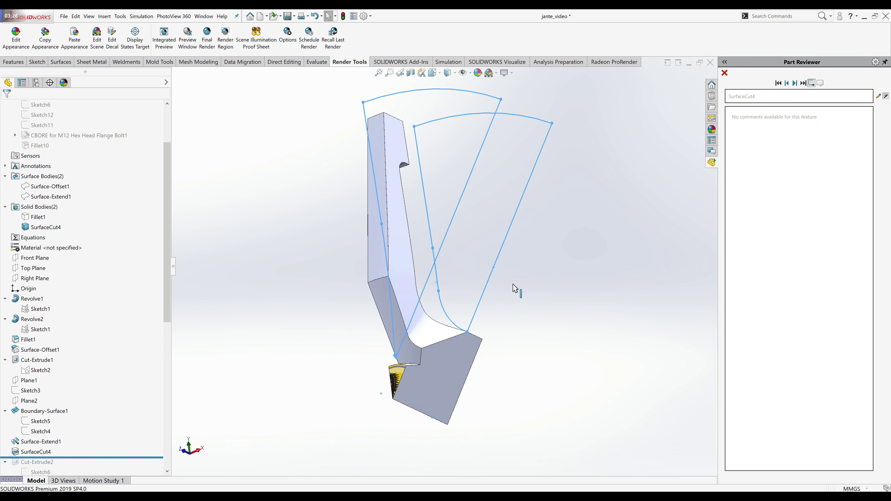
scroll(85, 422, down, 3)
mouse_move(533, 252)
middle_down()
mouse_move(549, 252)
mouse_move(562, 271)
middle_up()
- Advance to Cut-Extrude2 and edit Sketch6, inspecting its R4.50, 50.00 and 143.00 slot dimensions
key(f)
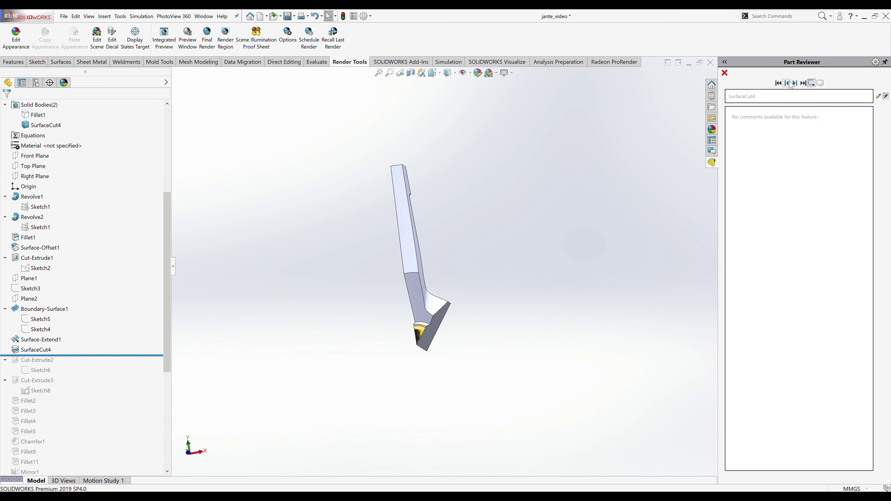
click(795, 83)
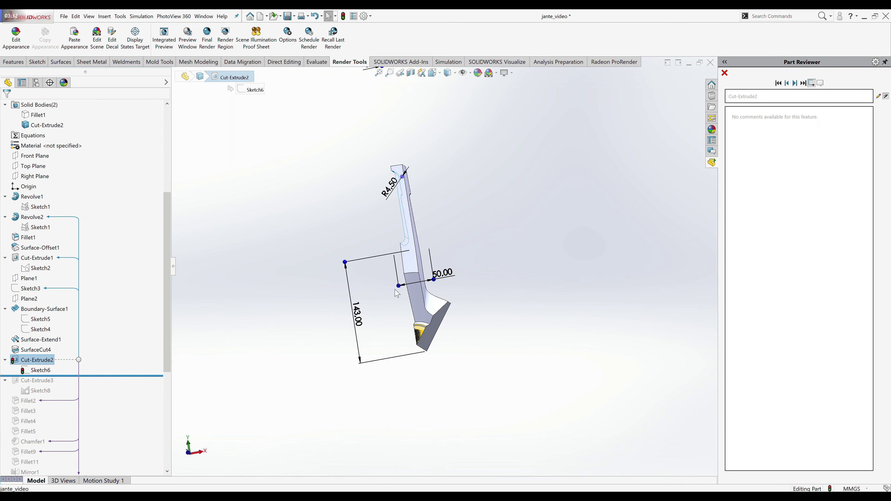
click(799, 85)
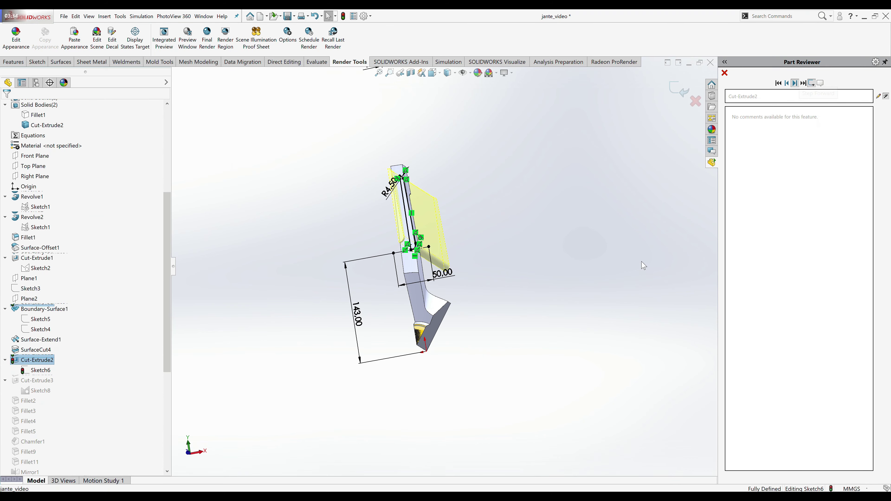
scroll(419, 246, up, 5)
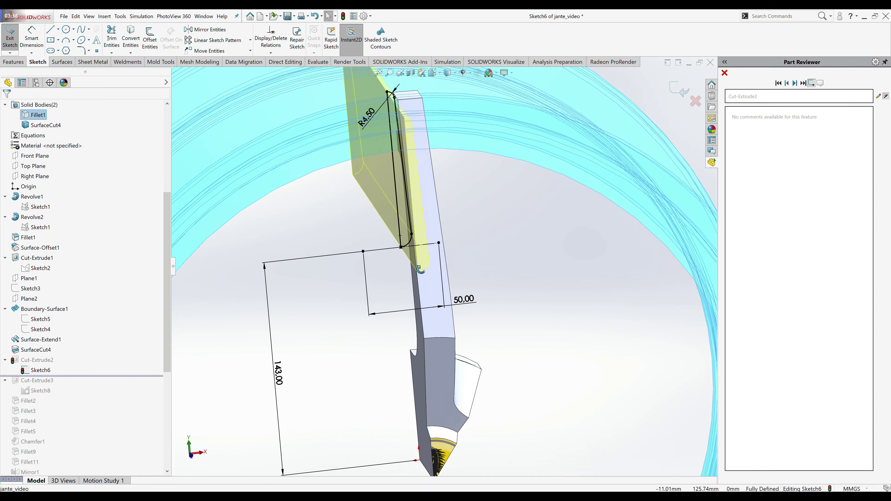
mouse_move(418, 246)
middle_down()
mouse_move(456, 230)
mouse_move(425, 244)
mouse_move(405, 192)
middle_up()
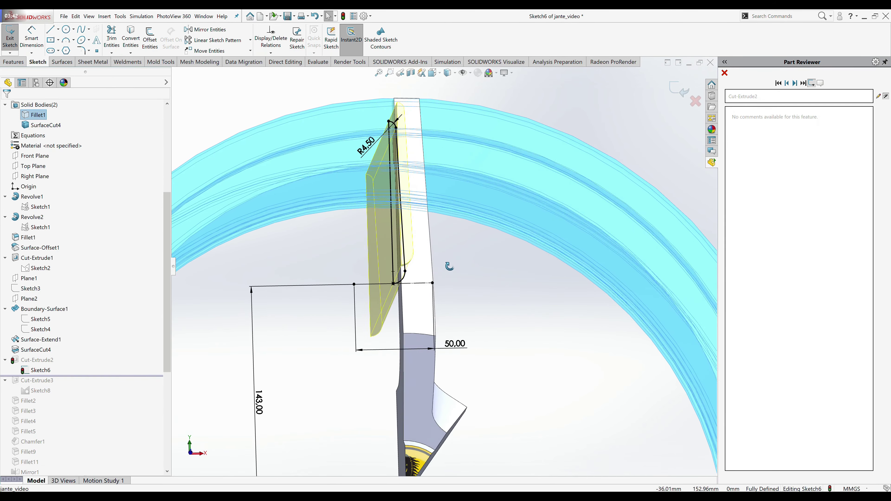
middle_drag(405, 191, 441, 283)
scroll(441, 283, down, 2)
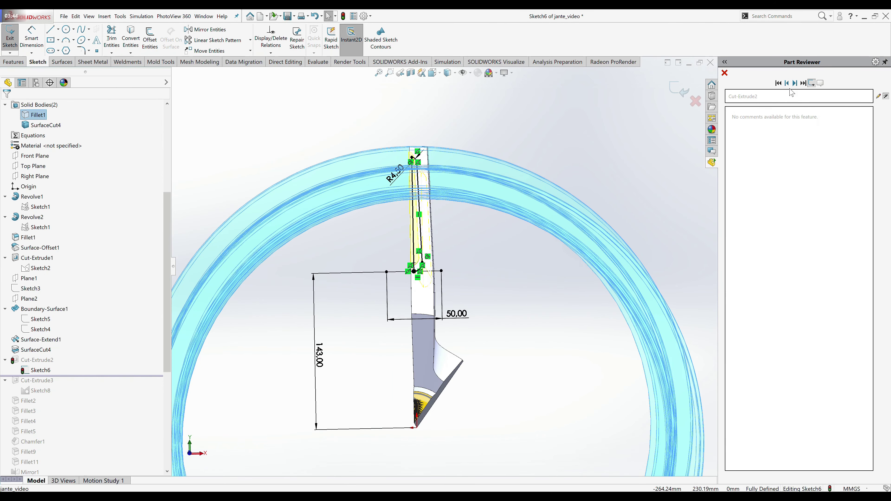
- Step forward to Cut-Extrude3 and orbit the part into a 3-D view
click(795, 83)
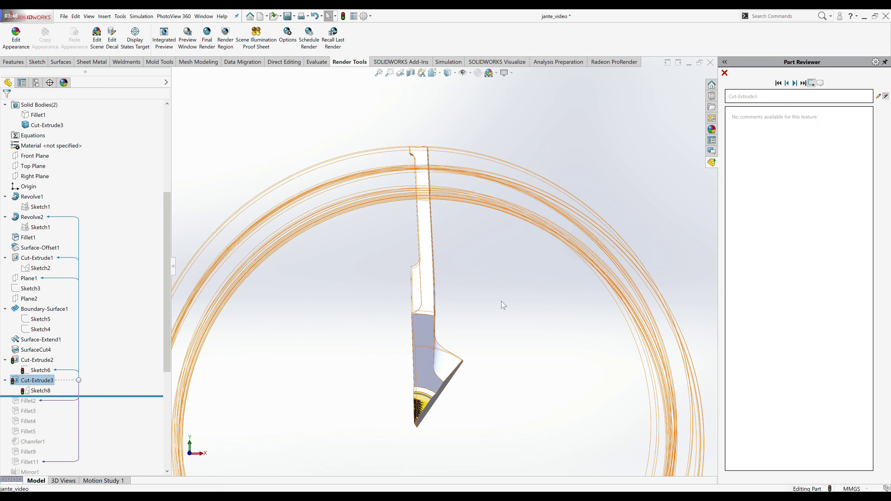
scroll(477, 293, up, 2)
scroll(444, 267, down, 2)
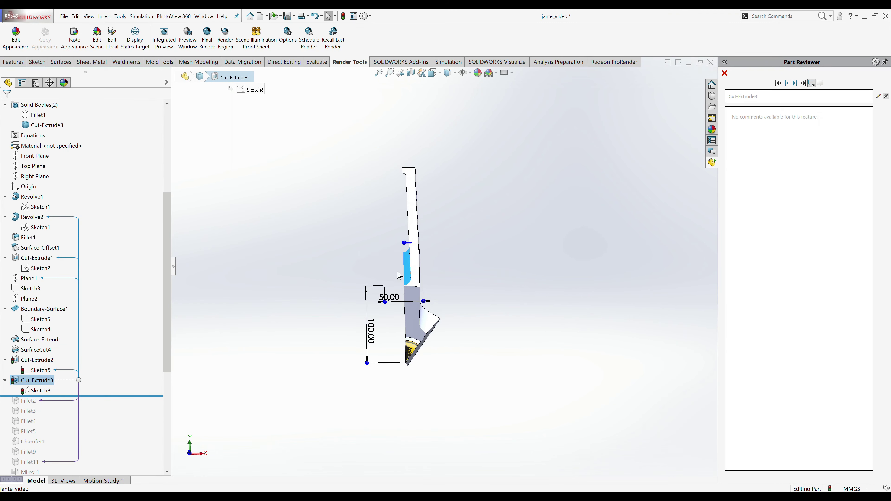
scroll(444, 267, down, 2)
middle_drag(444, 267, 495, 219)
- Review Cut-Extrude3's Sketch8 (50.00, 100.00), then exit it and advance to Fillet2
click(795, 84)
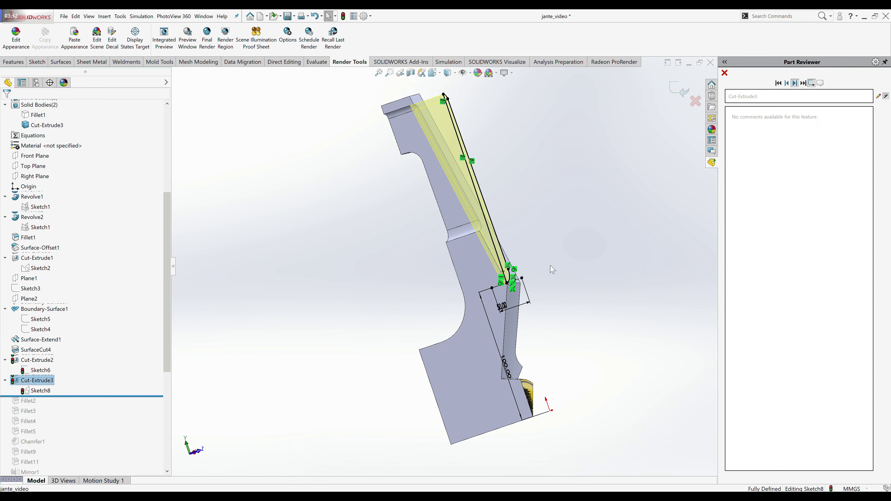
scroll(442, 246, down, 2)
mouse_move(442, 245)
middle_down()
mouse_move(441, 222)
mouse_move(488, 169)
mouse_move(519, 225)
mouse_move(528, 222)
mouse_move(511, 300)
mouse_move(469, 273)
mouse_move(450, 303)
middle_up()
scroll(451, 303, up, 3)
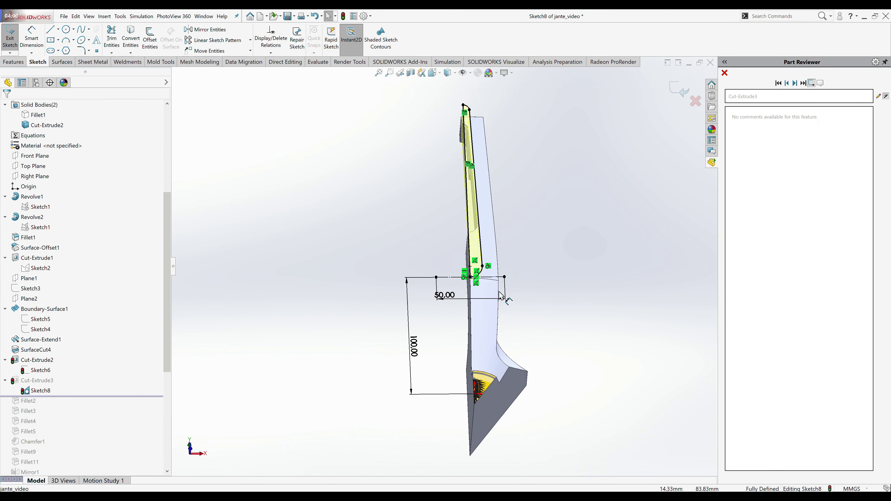
click(793, 82)
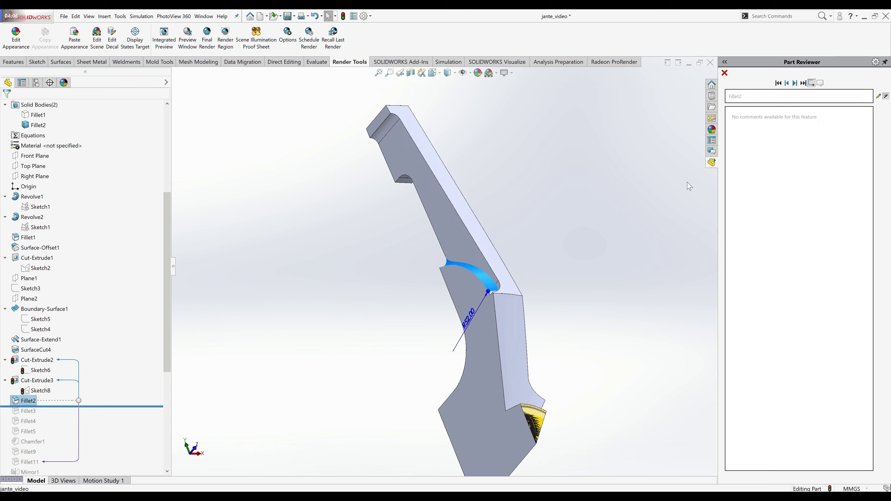
- Step through Fillet3 and Fillet4, orbiting to inspect each new fillet face
click(794, 84)
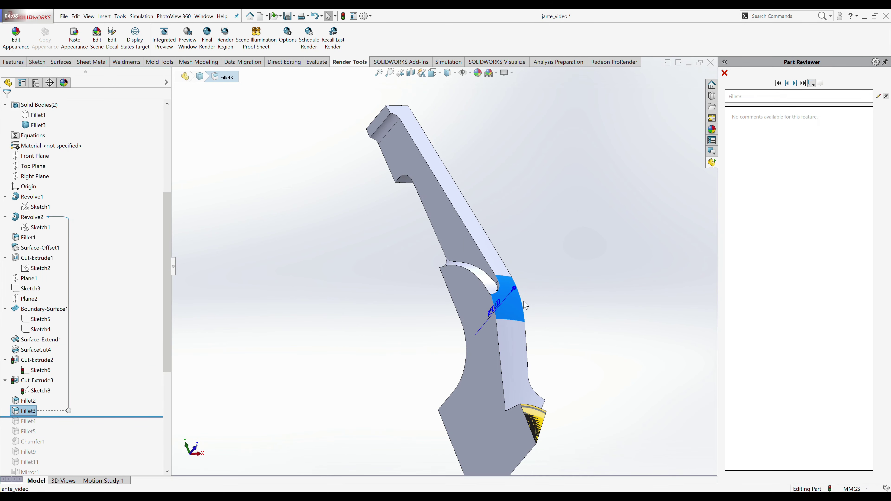
middle_drag(509, 302, 479, 323)
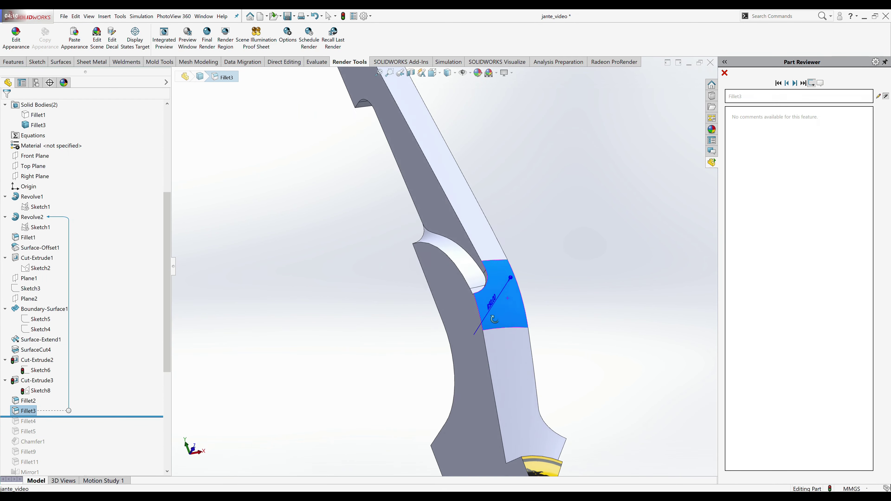
scroll(505, 316, up, 5)
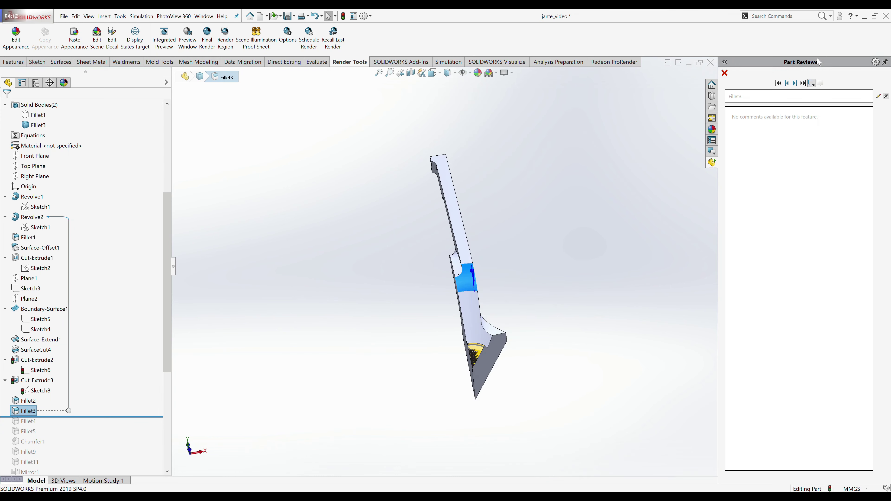
click(794, 84)
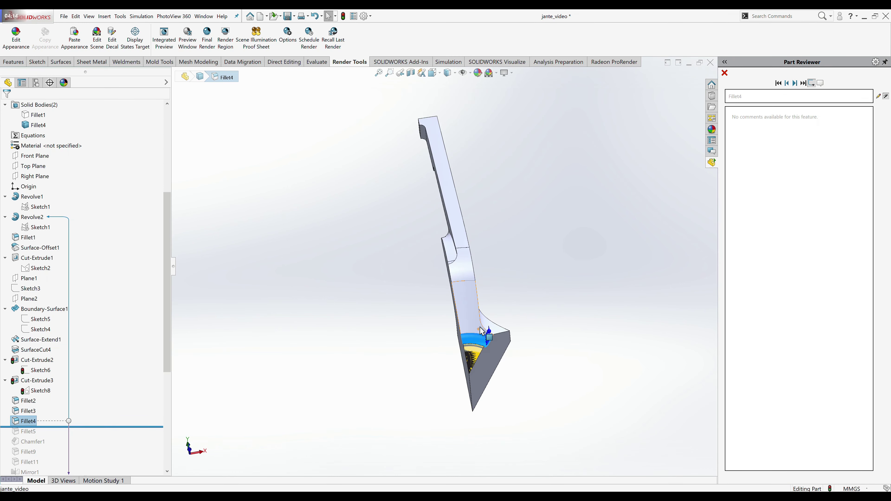
scroll(476, 331, down, 3)
middle_drag(476, 331, 547, 330)
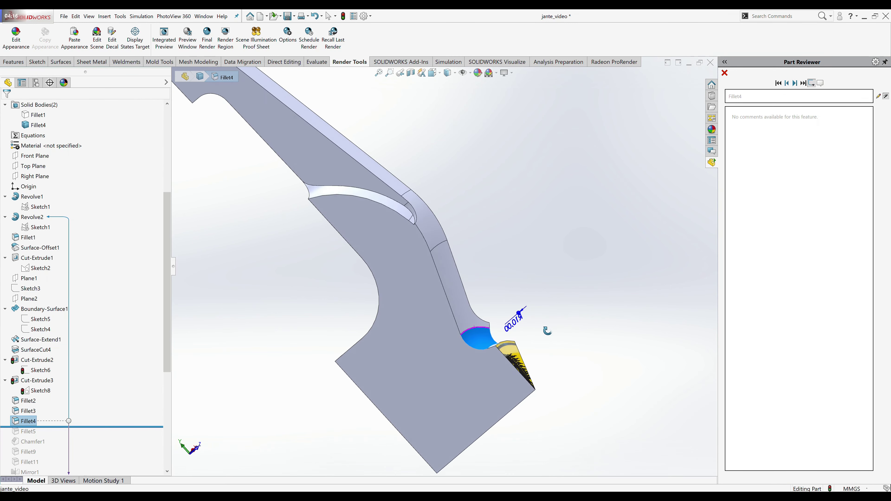
- Advance through Fillet5, Chamfer1 and Fillet9, orbiting to upright and side-on angles
click(794, 83)
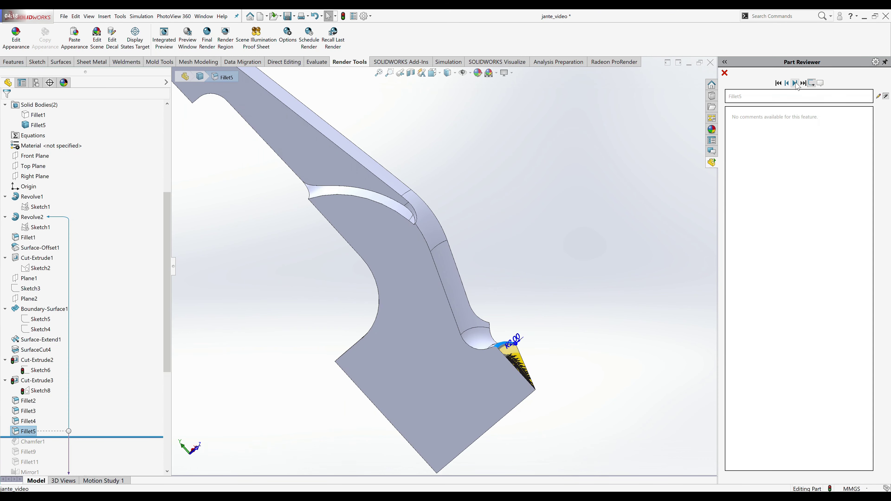
click(795, 84)
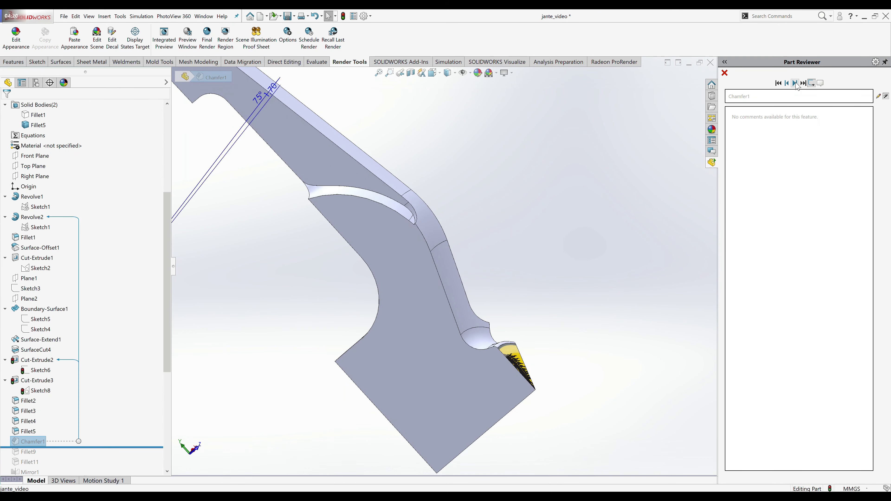
mouse_move(547, 212)
middle_down()
mouse_move(425, 241)
mouse_move(321, 203)
mouse_move(346, 210)
middle_up()
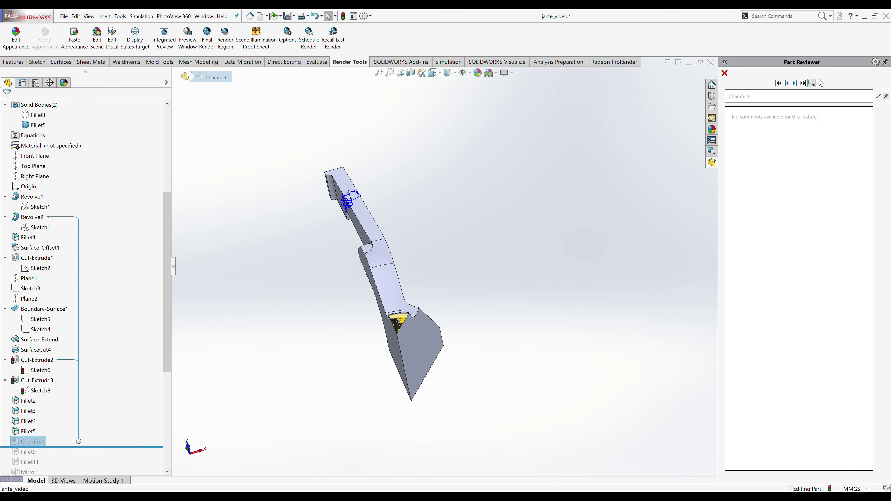
click(794, 84)
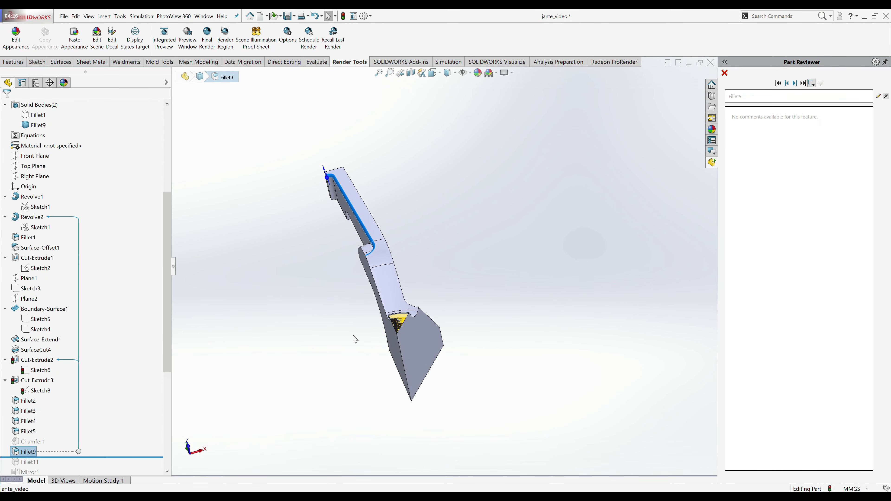
scroll(332, 226, down, 3)
middle_drag(333, 227, 442, 212)
- Step to Fillet11 (R3.00), orbit around the spoke fillet, then advance to Mirror1
click(796, 83)
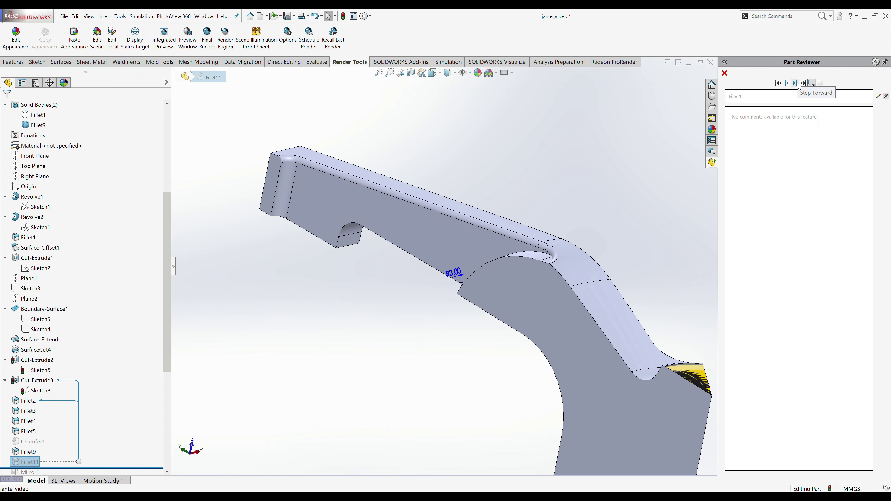
mouse_move(452, 276)
middle_down()
mouse_move(433, 293)
mouse_move(446, 301)
middle_up()
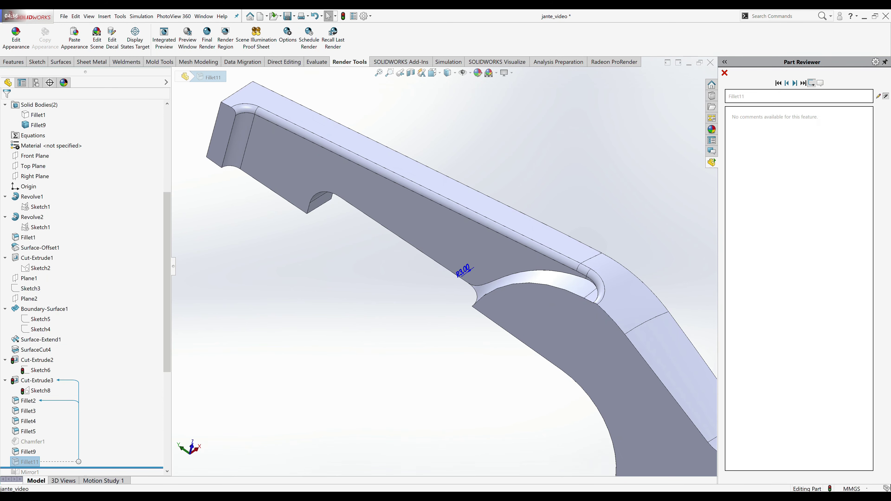
click(794, 83)
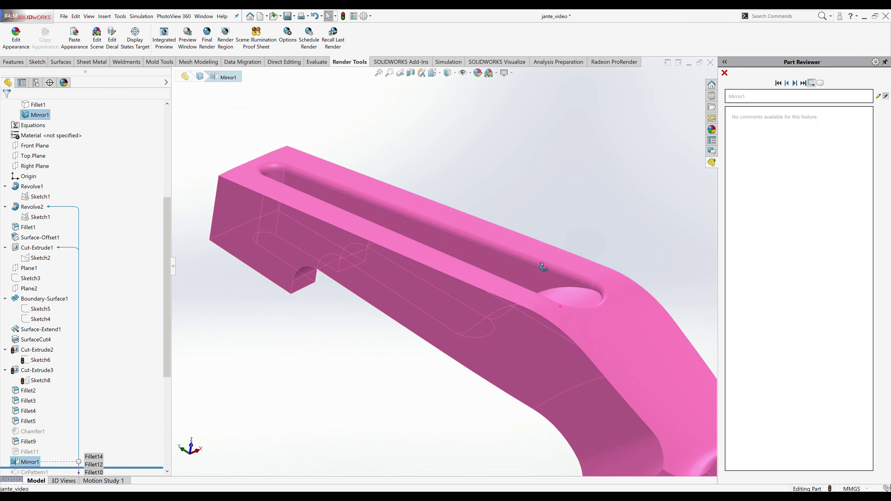
- Zoom to fit and orbit the spoke, then advance through CirPattern1 to Fillet7
mouse_move(543, 269)
middle_down()
mouse_move(498, 314)
mouse_move(437, 250)
mouse_move(434, 304)
middle_up()
key(f)
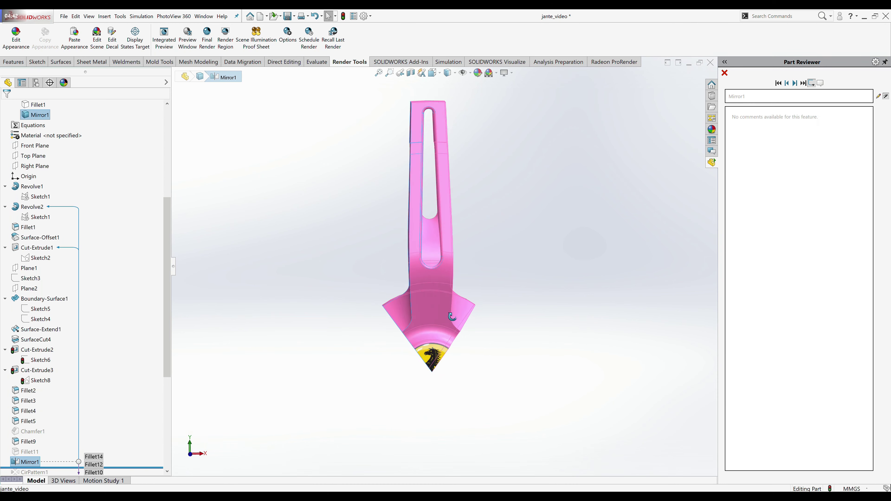
middle_drag(435, 305, 435, 231)
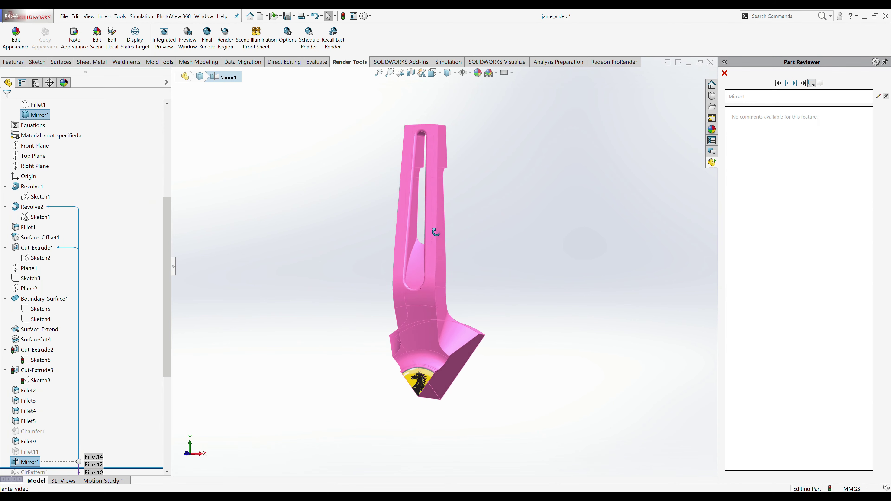
click(795, 83)
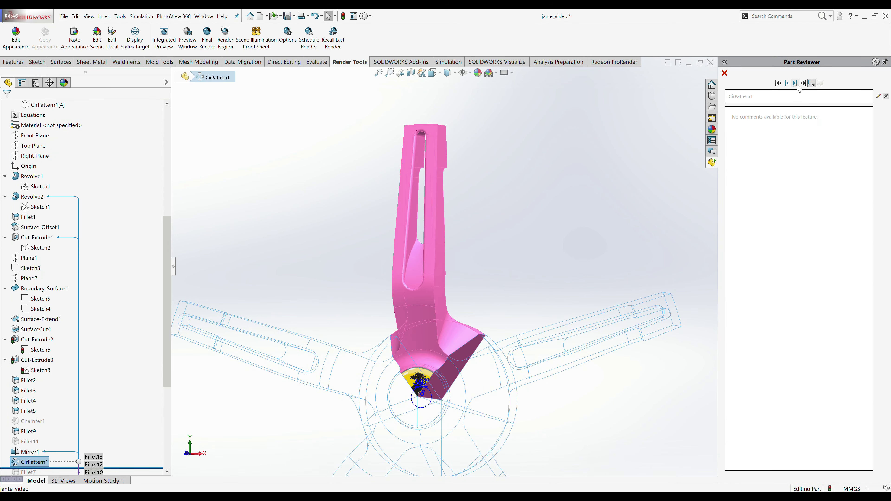
scroll(456, 341, up, 3)
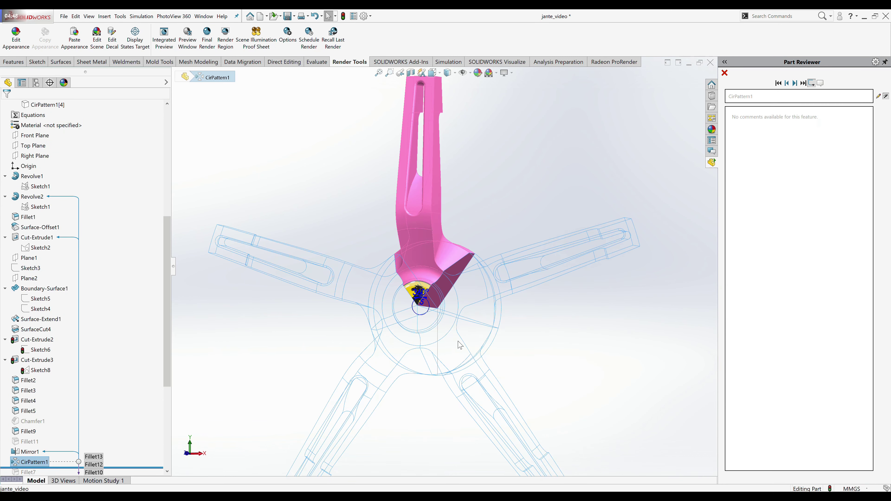
mouse_move(458, 342)
middle_down()
mouse_move(502, 327)
mouse_move(456, 293)
middle_up()
scroll(502, 327, up, 3)
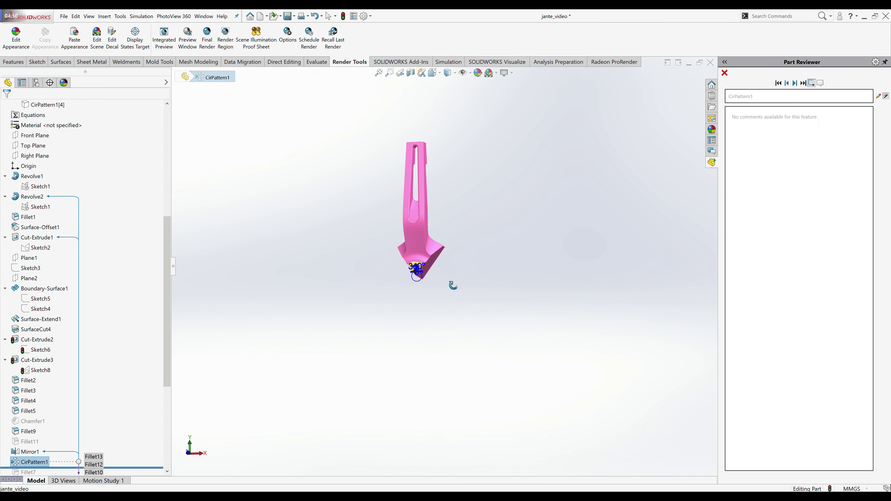
click(794, 83)
- Show the hidden Fillet7 rim barrel body from the Solid Bodies folder
scroll(110, 270, up, 8)
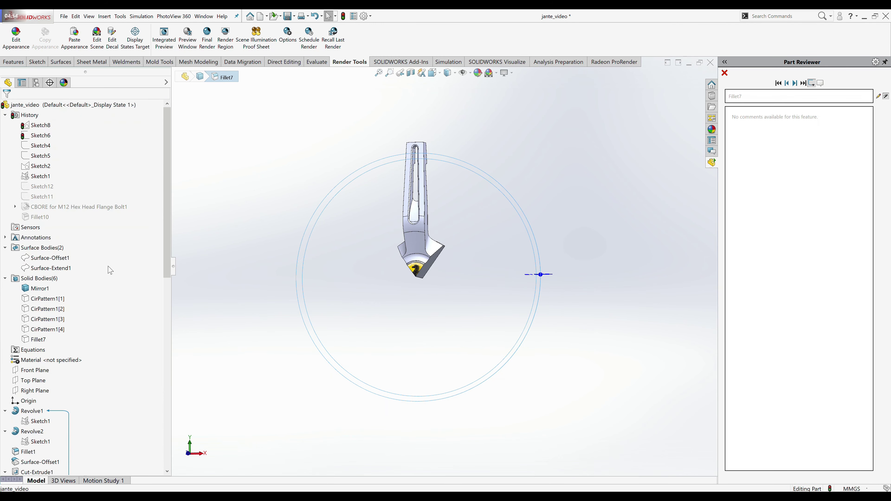
right_click(42, 289)
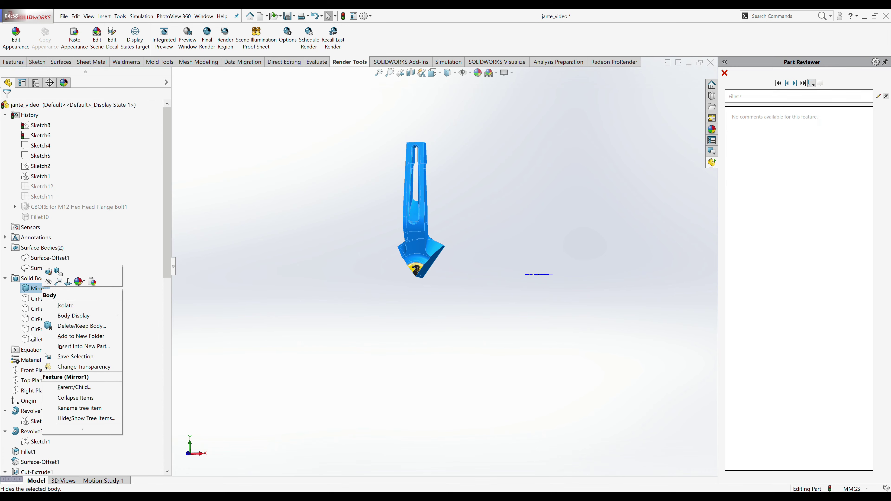
click(37, 339)
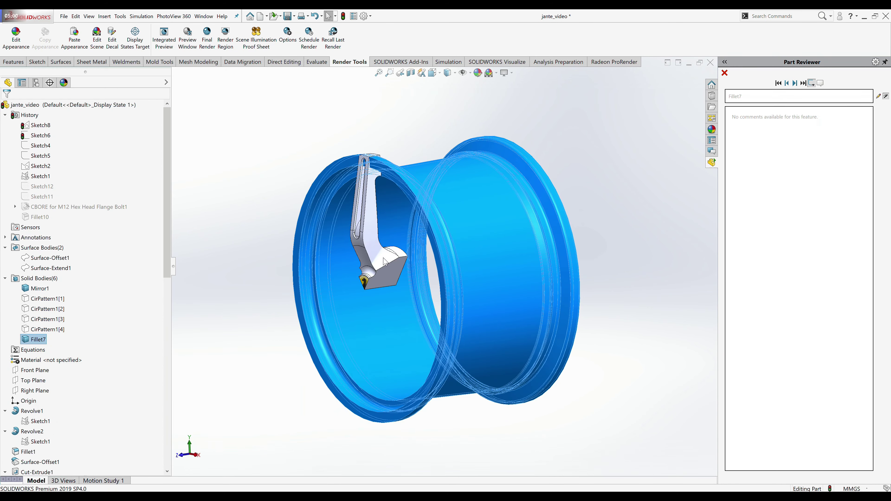
click(630, 170)
- Select Fillet7 and orbit closer to inspect its rounded rim edge
scroll(106, 405, down, 10)
scroll(84, 422, down, 3)
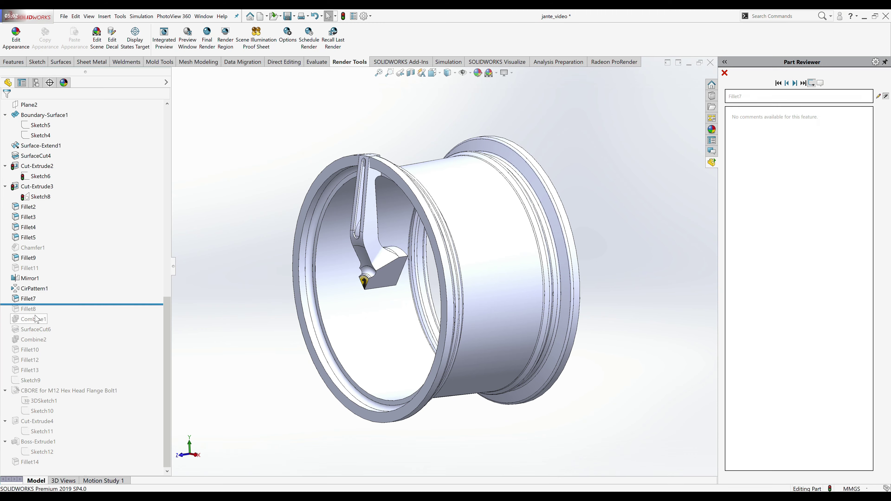
click(31, 301)
scroll(372, 197, down, 5)
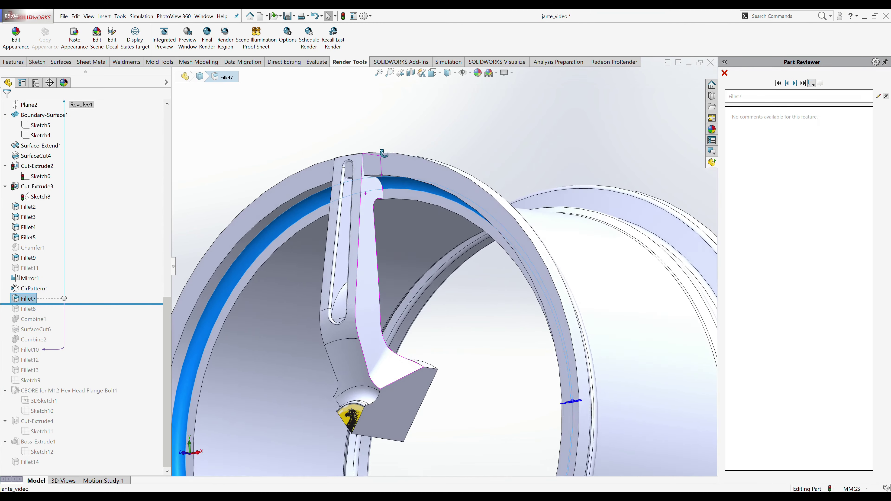
middle_drag(372, 197, 387, 146)
scroll(387, 146, up, 3)
scroll(491, 172, up, 3)
click(583, 197)
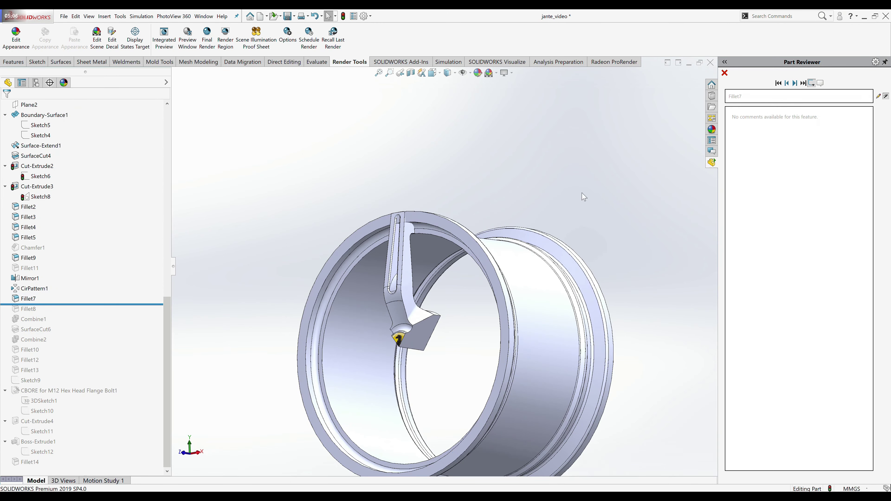
- Advance through Fillet8 and Combine1 to SurfaceCut6, viewing from the right and orbiting
click(793, 83)
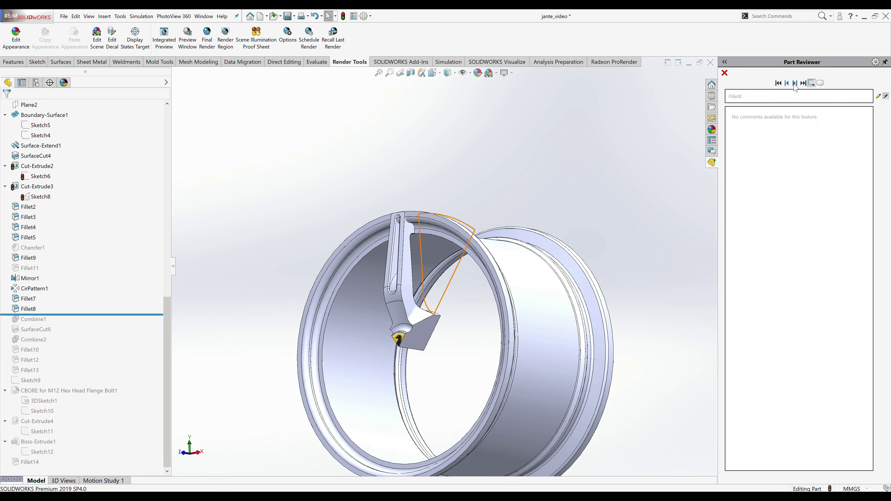
click(794, 83)
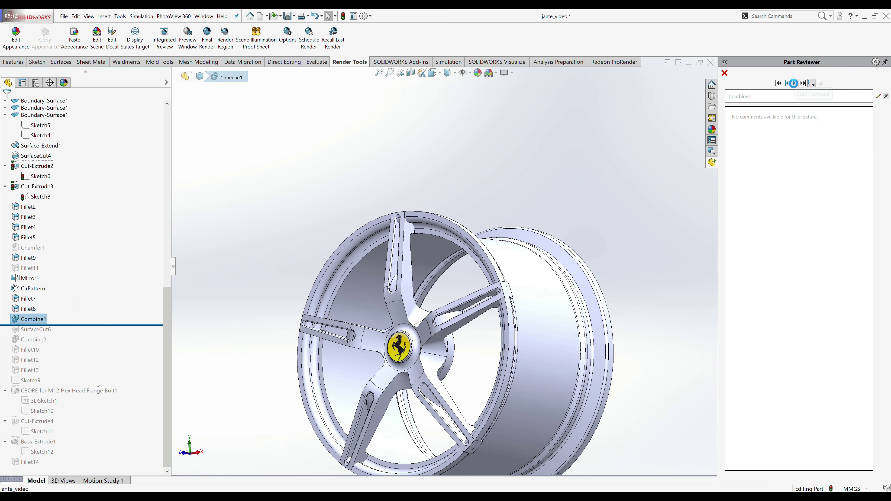
click(794, 83)
key(ctrl+4)
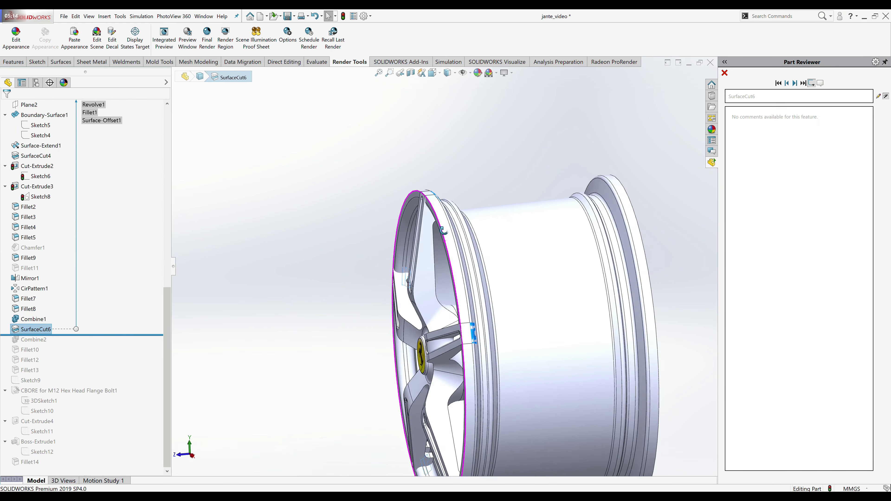
middle_drag(470, 228, 302, 282)
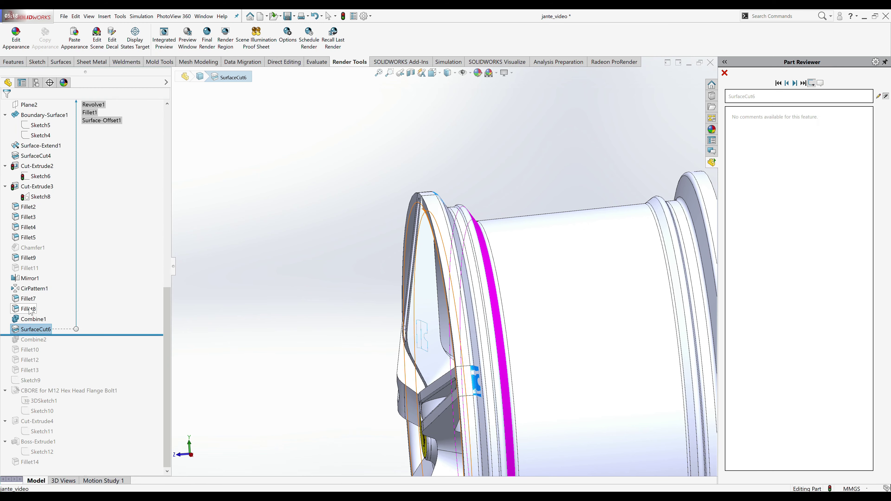
mouse_move(403, 246)
middle_down()
mouse_move(439, 273)
mouse_move(516, 295)
middle_up()
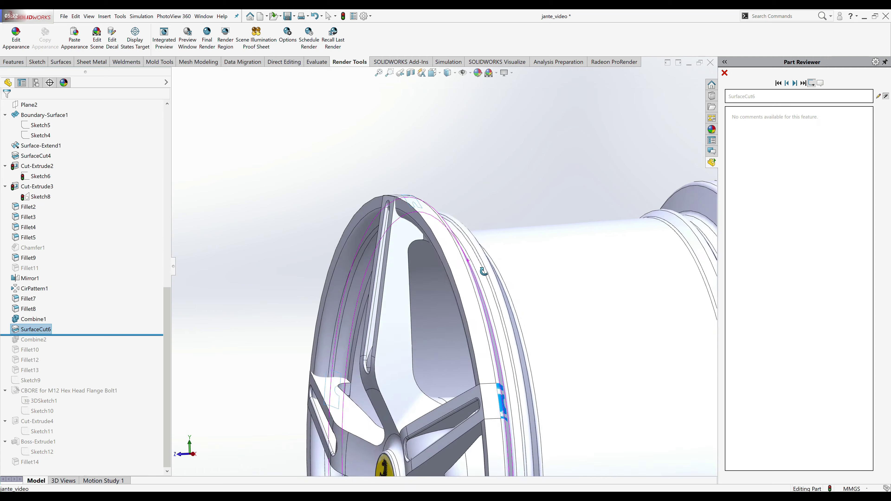
scroll(517, 295, up, 3)
- Step to Combine2 and Fillet10, checking the Combine1 and Combine2 references
click(795, 83)
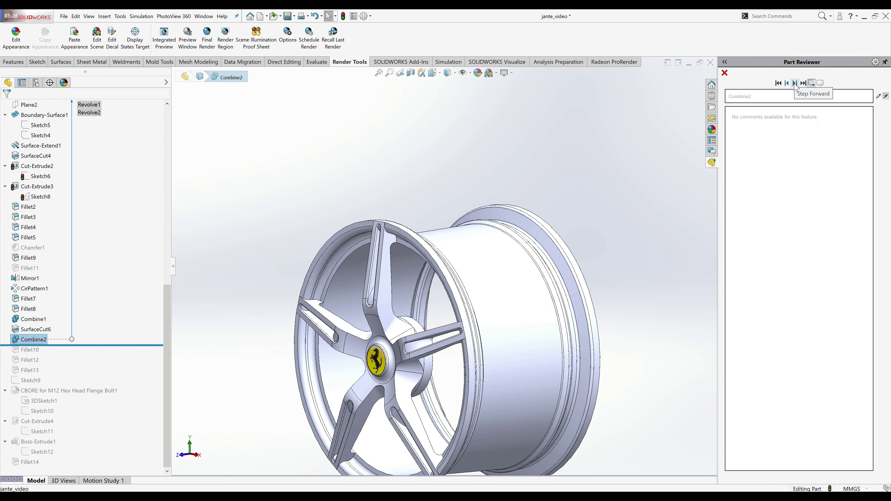
click(36, 319)
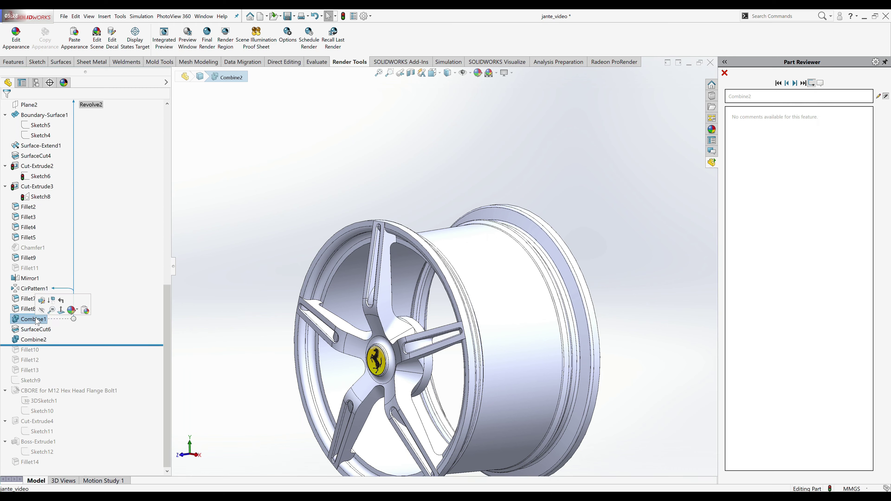
click(30, 342)
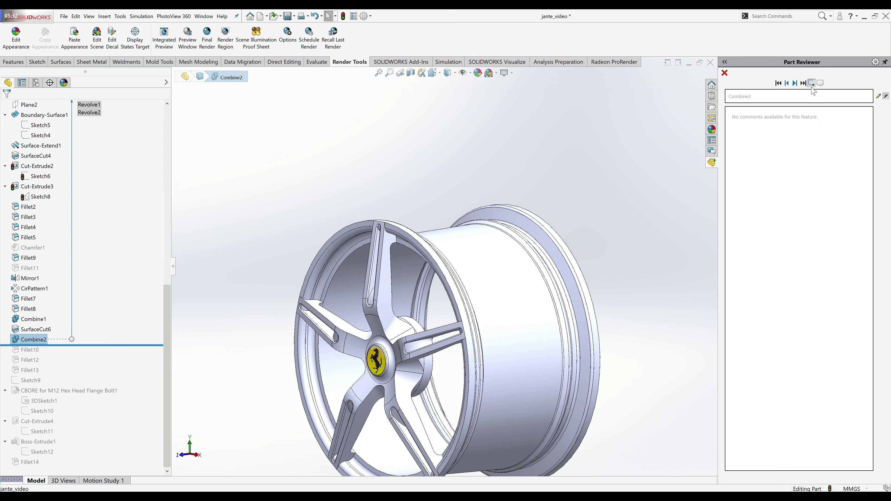
click(795, 83)
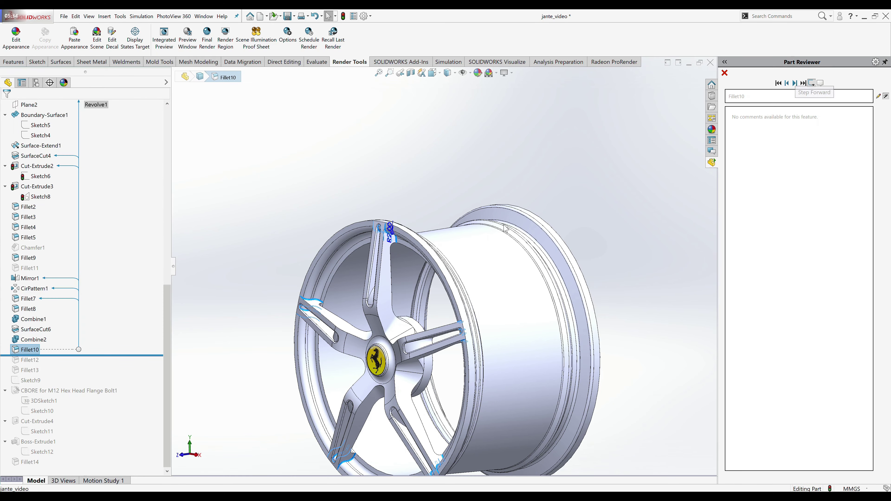
scroll(420, 248, up, 3)
scroll(442, 298, up, 3)
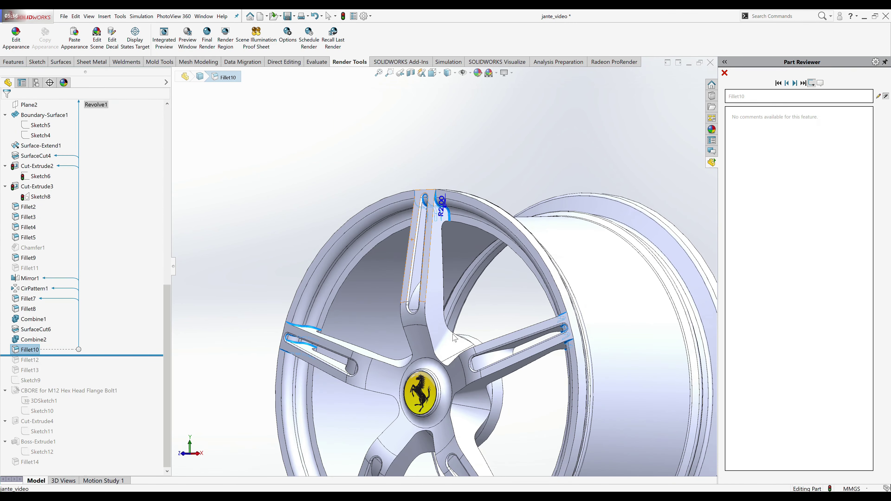
scroll(463, 348, up, 2)
scroll(462, 346, down, 2)
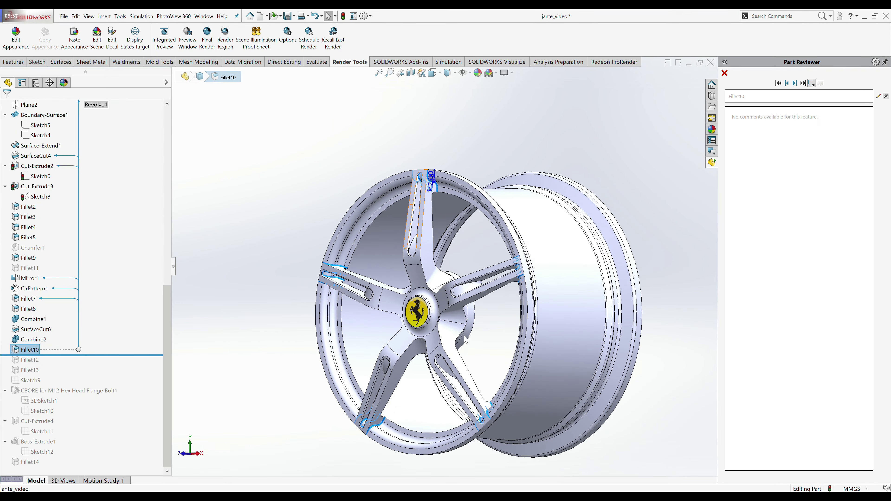
- Advance through Fillet12, Fillet13 and Sketch9 to the M12 counterbore holes and edit 3DSketch1
click(794, 83)
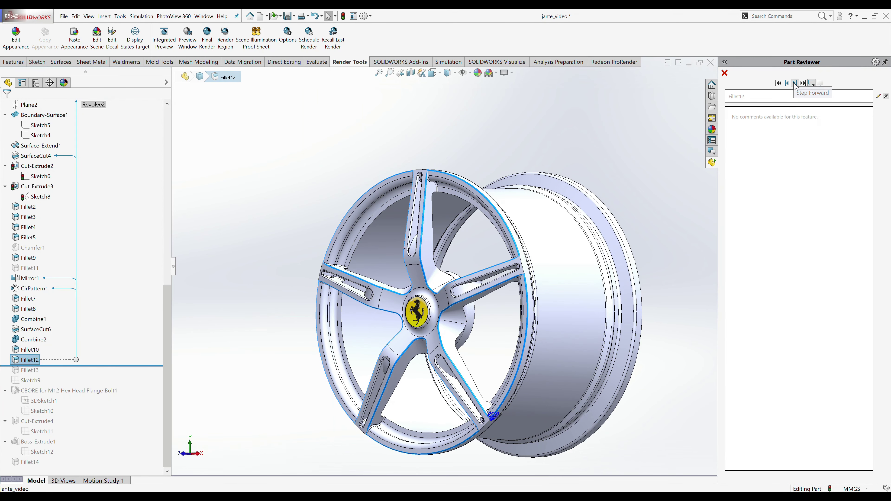
click(794, 83)
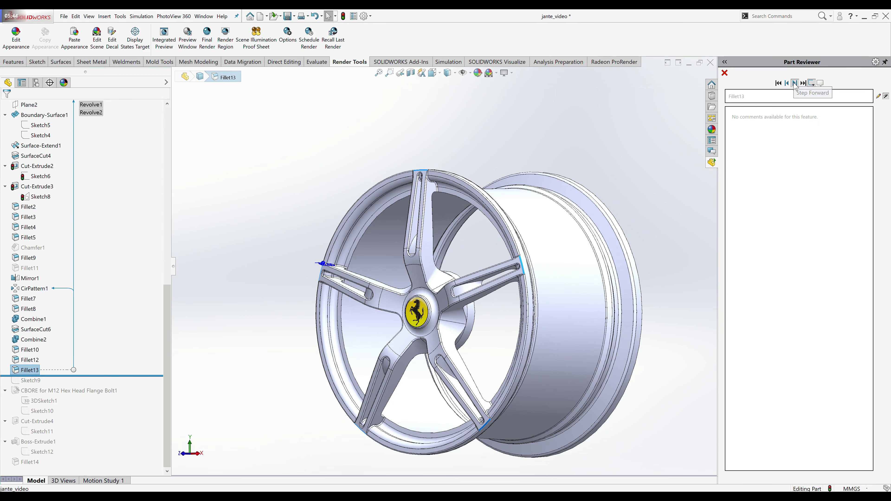
click(795, 83)
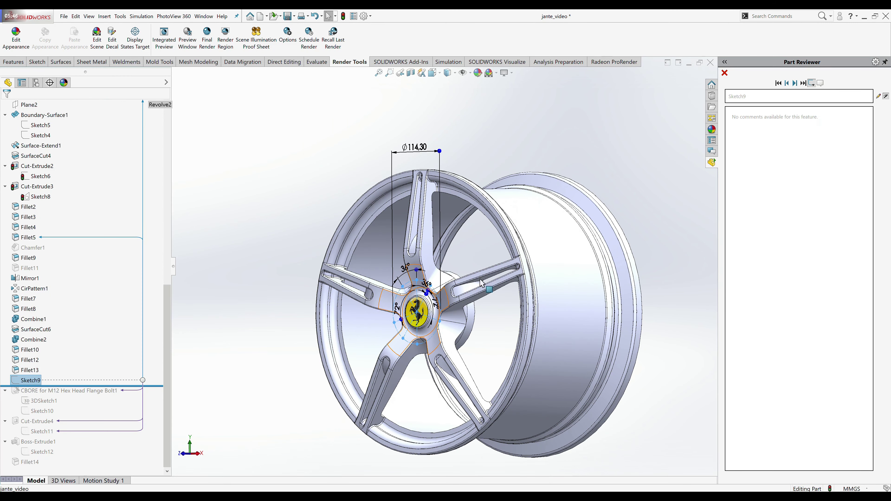
click(794, 83)
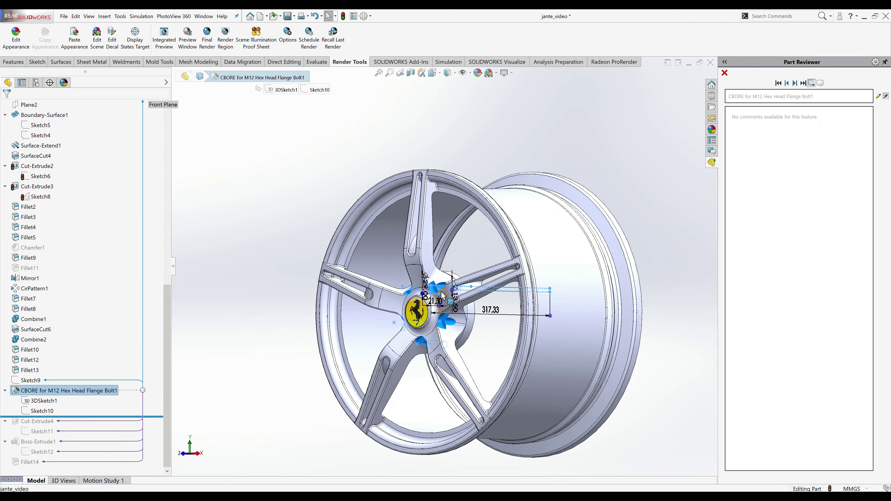
scroll(393, 309, down, 5)
mouse_move(393, 309)
middle_down()
mouse_move(374, 289)
mouse_move(427, 307)
middle_up()
scroll(374, 289, up, 5)
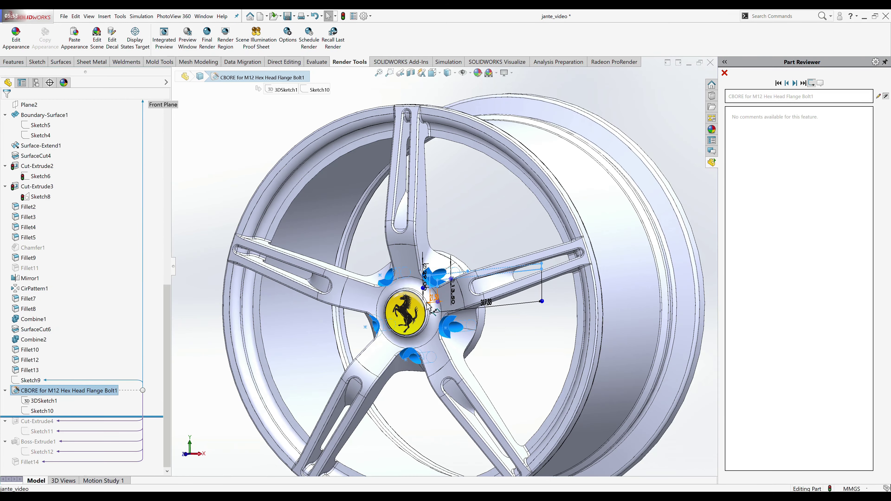
click(796, 83)
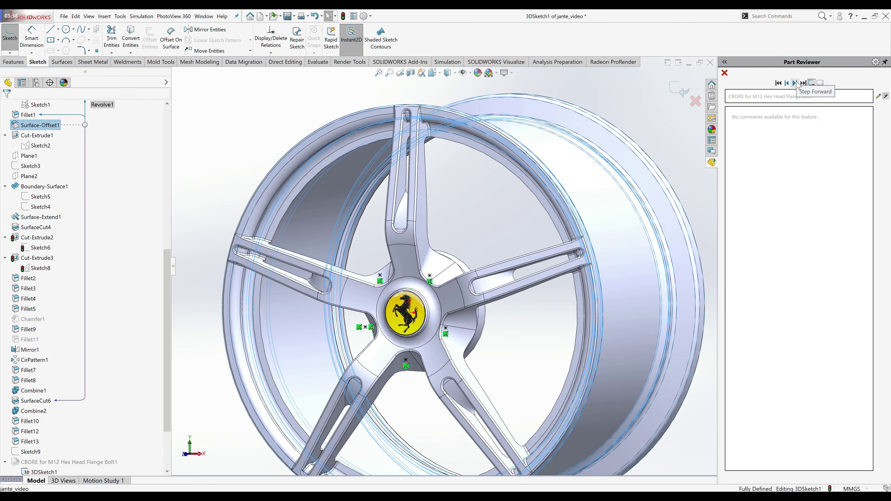
- Switch to Right then Front view and replay Cut-Extrude4, Boss-Extrude1 and Fillet14
key(ctrl+4)
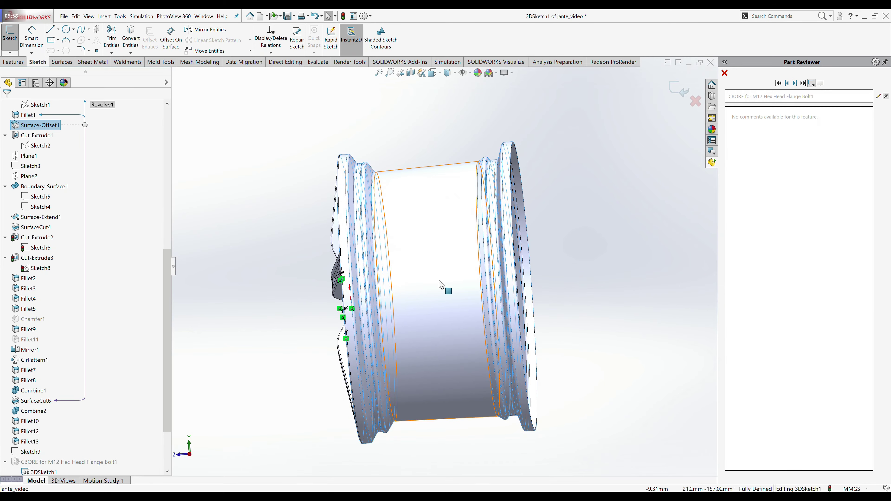
key(ctrl+1)
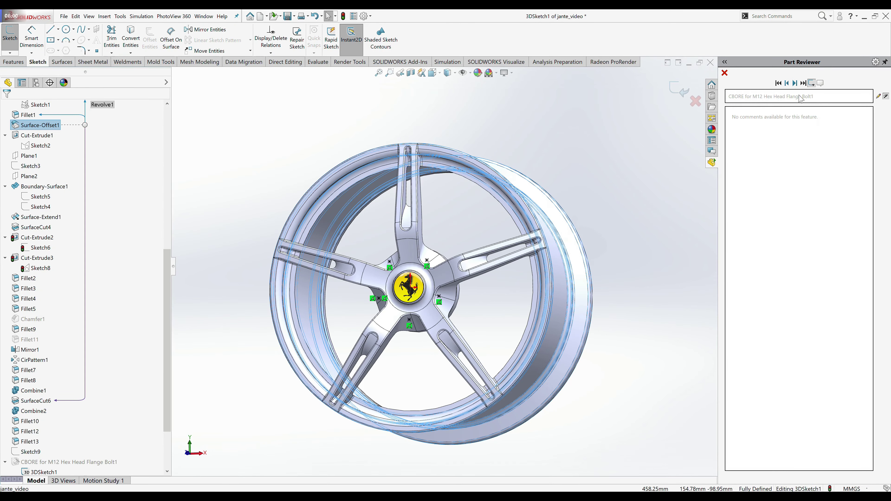
click(795, 83)
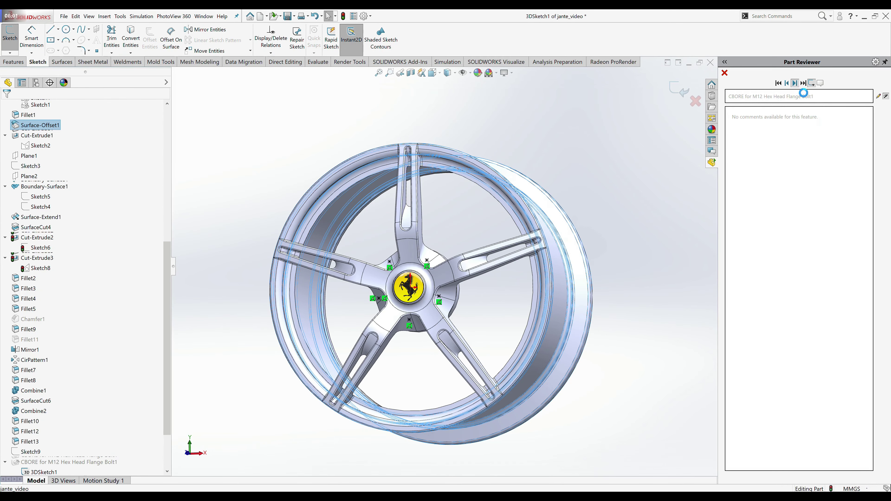
click(795, 83)
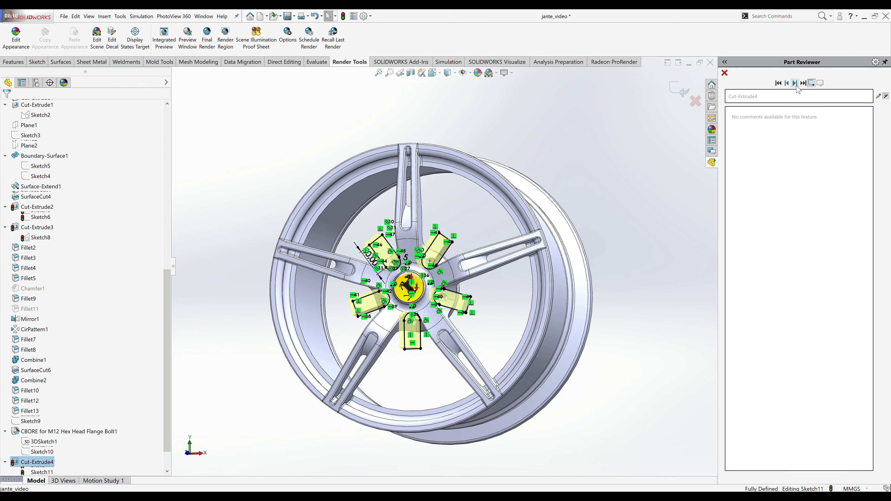
click(795, 83)
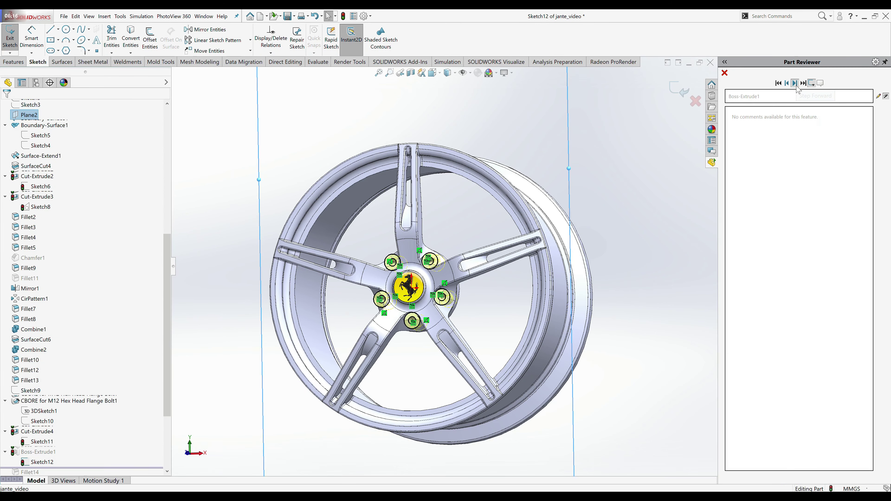
click(795, 84)
click(795, 83)
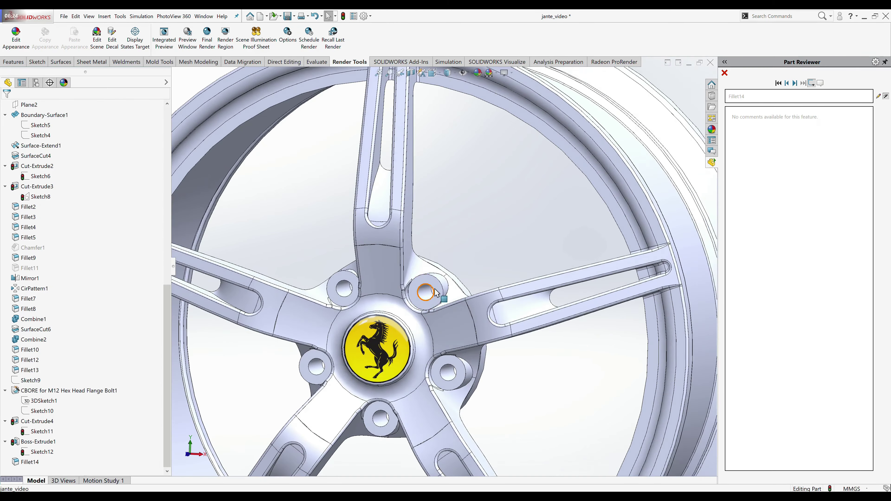
- Apply the polished aluminum appearance from the library to the whole wheel
click(60, 86)
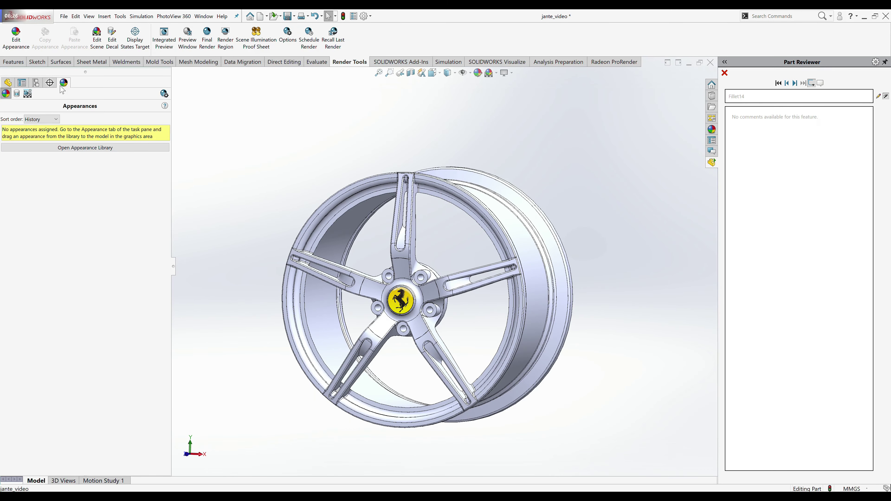
click(71, 148)
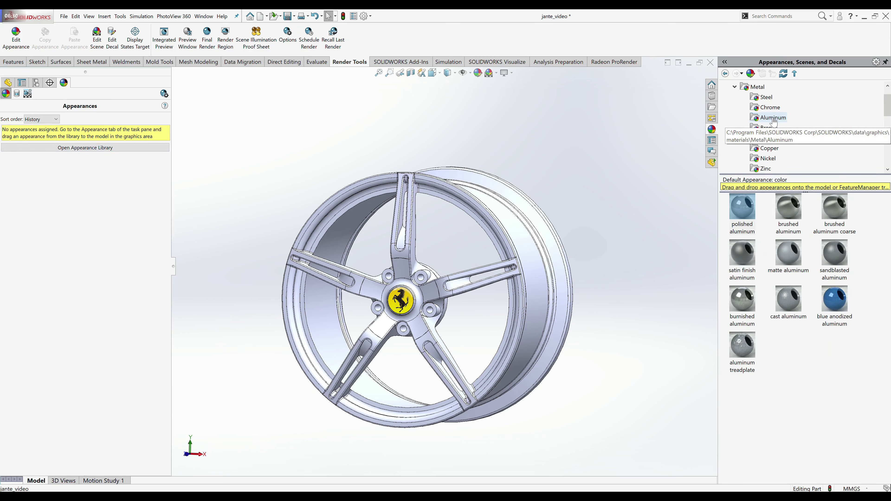
click(744, 206)
double_click(744, 205)
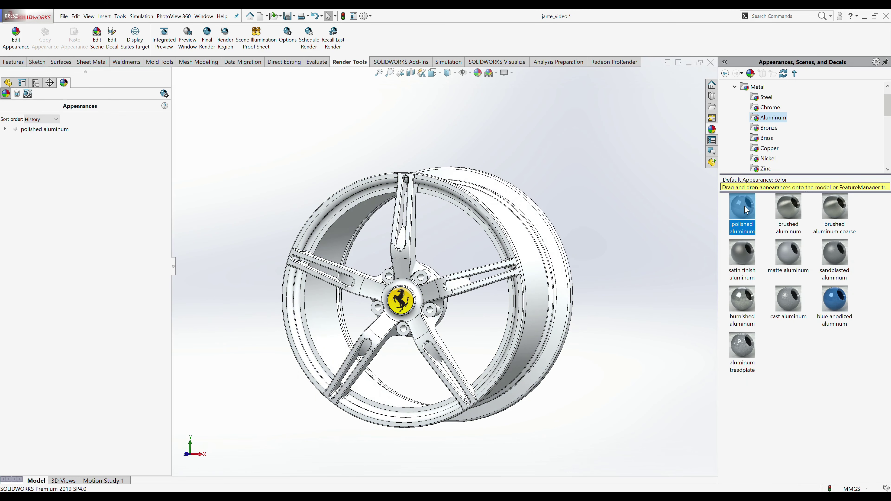
- Recolour the polished aluminum appearance to dark grey, RGB 64, 64, 64
right_click(39, 135)
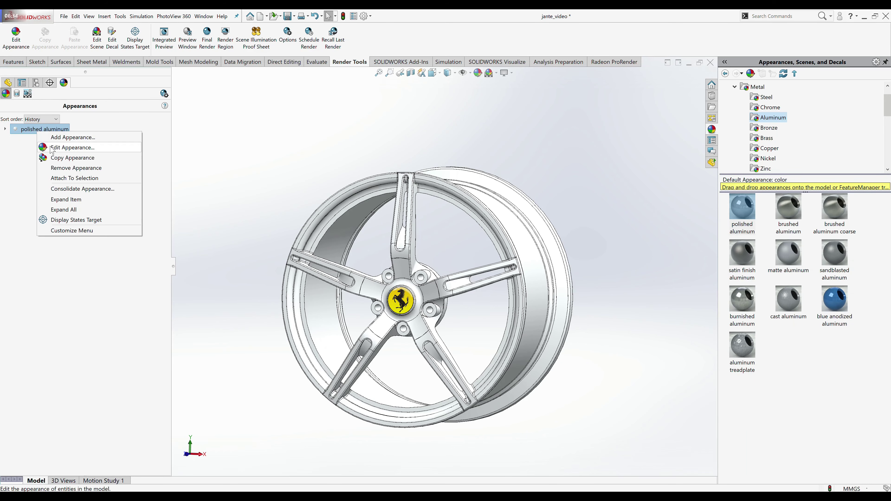
click(53, 151)
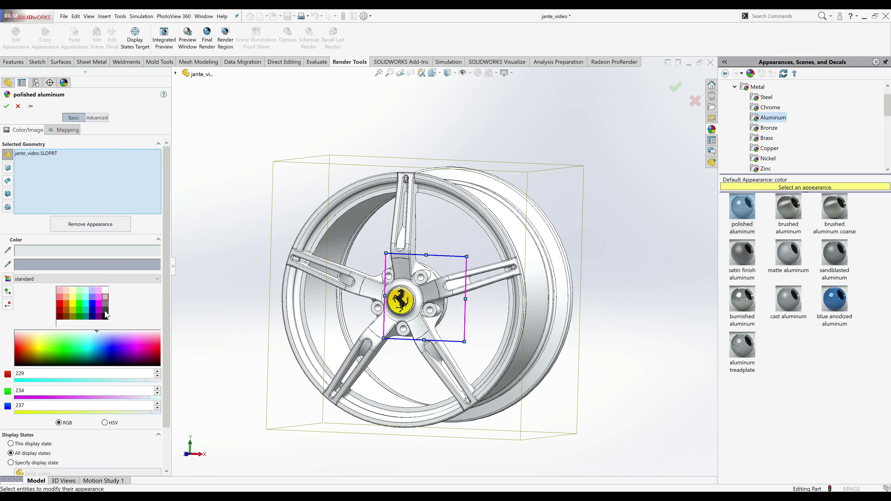
click(106, 310)
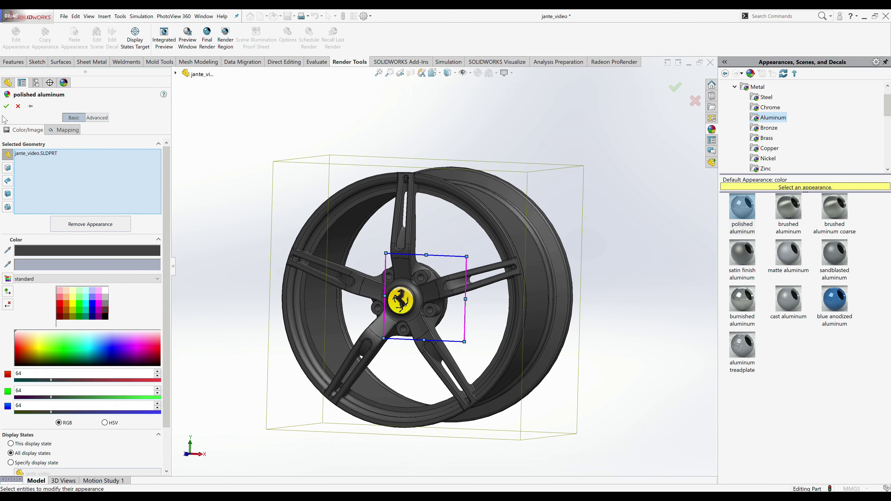
click(7, 106)
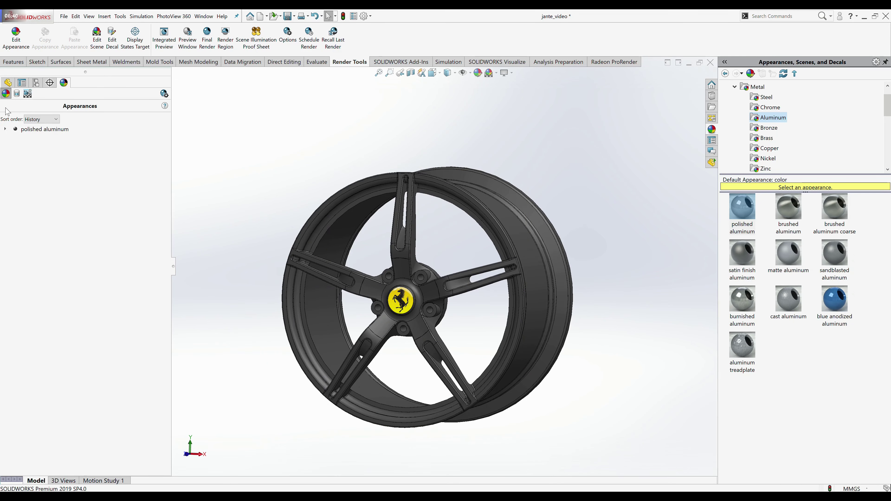
click(17, 93)
- Check the Decals list for the single Ferrari badge decal and zoom to fit
click(28, 118)
click(5, 120)
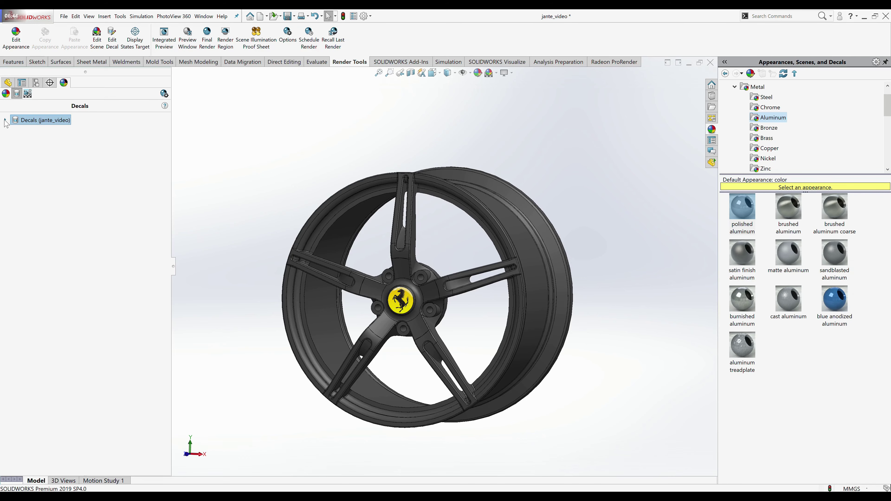
click(42, 131)
scroll(382, 285, down, 3)
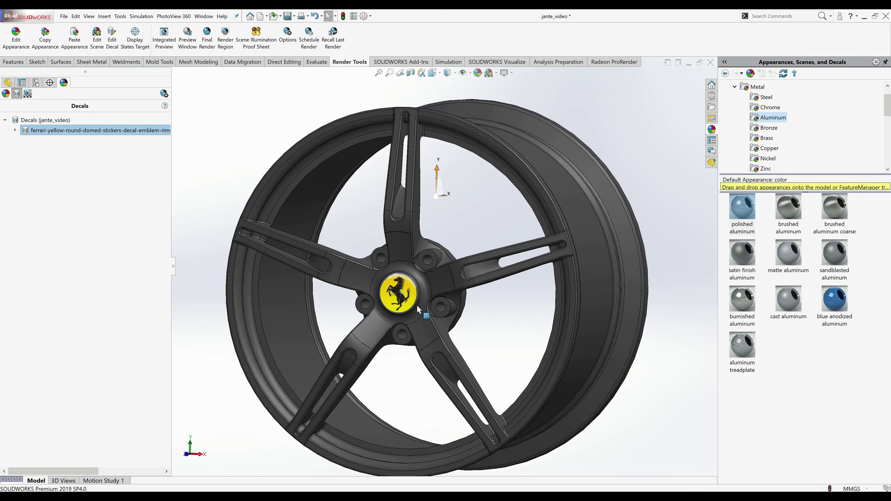
scroll(385, 285, down, 4)
scroll(391, 287, down, 3)
key(f)
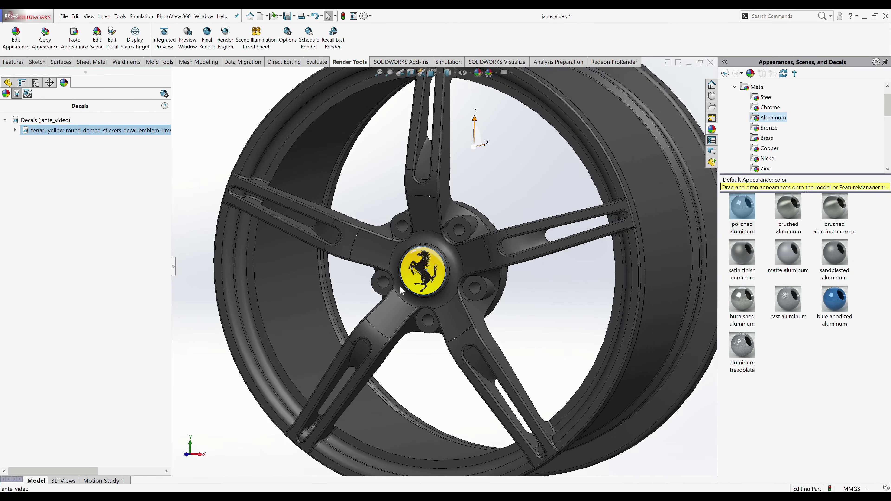
- Return to the FeatureManager tree and rotate the wheel view
click(6, 93)
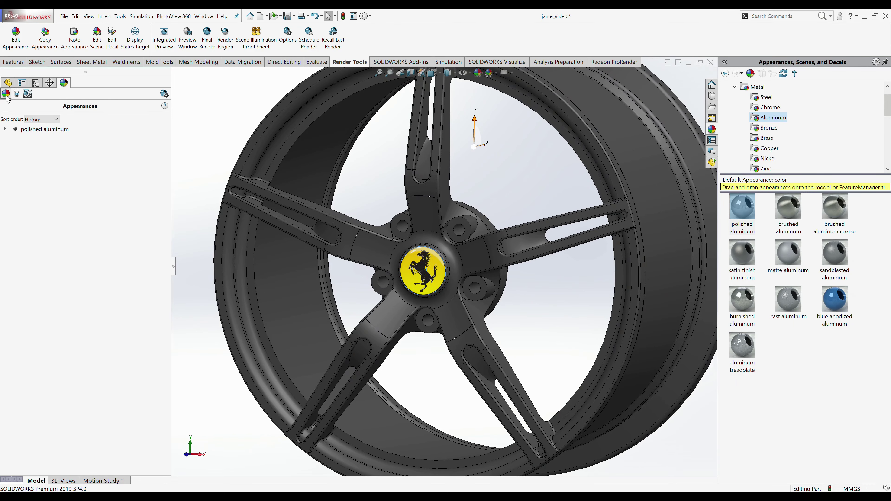
click(8, 82)
scroll(70, 176, down, 3)
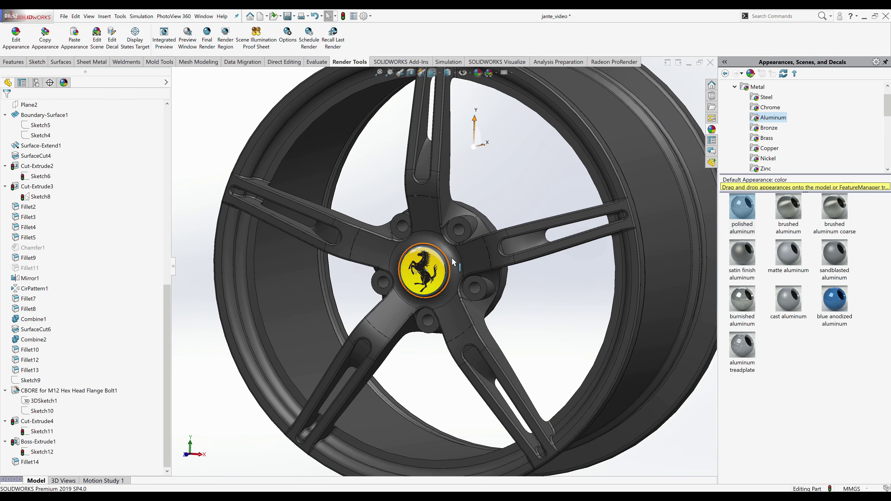
mouse_move(442, 271)
middle_down()
mouse_move(419, 258)
mouse_move(404, 303)
mouse_move(498, 112)
middle_up()
scroll(430, 271, up, 3)
- Enable RealView Graphics and Shadows in Shaded Mode, leaving Ambient Occlusion off
click(512, 73)
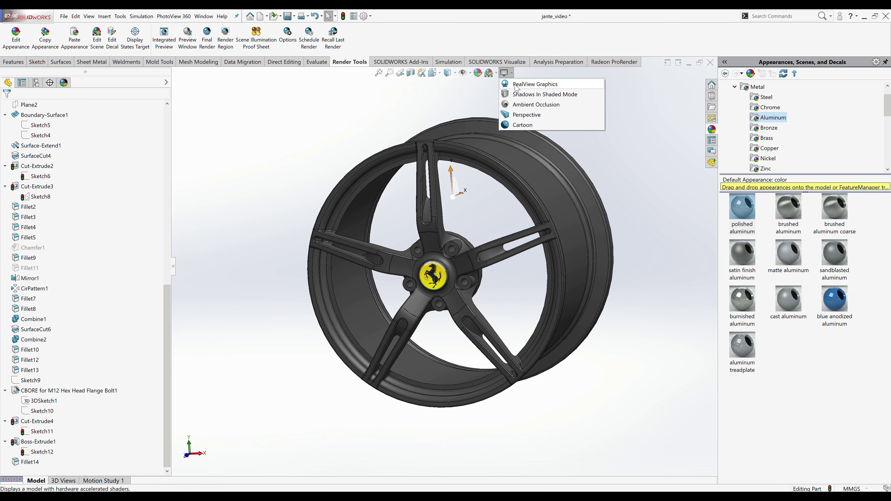
click(533, 84)
click(512, 73)
click(523, 94)
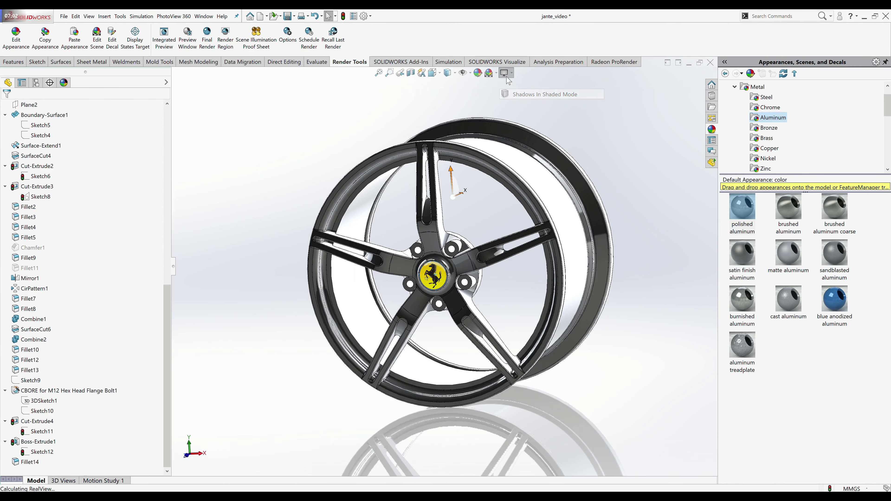
click(511, 73)
click(522, 104)
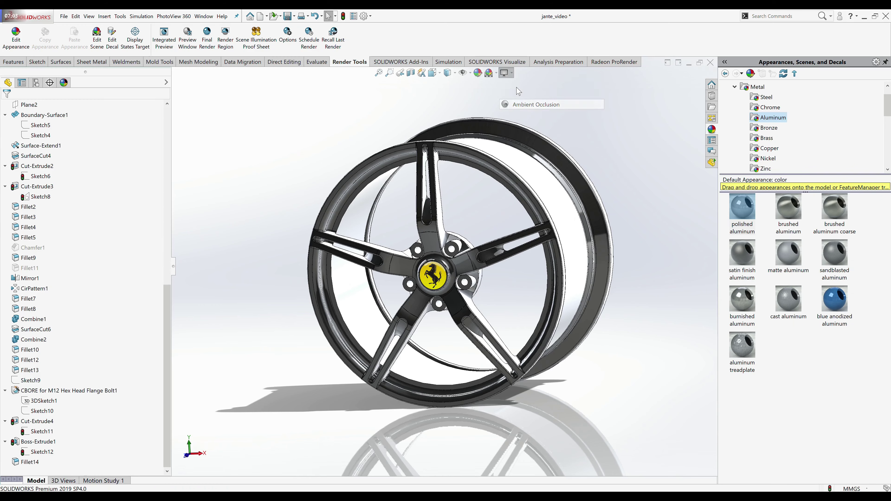
click(511, 73)
click(523, 104)
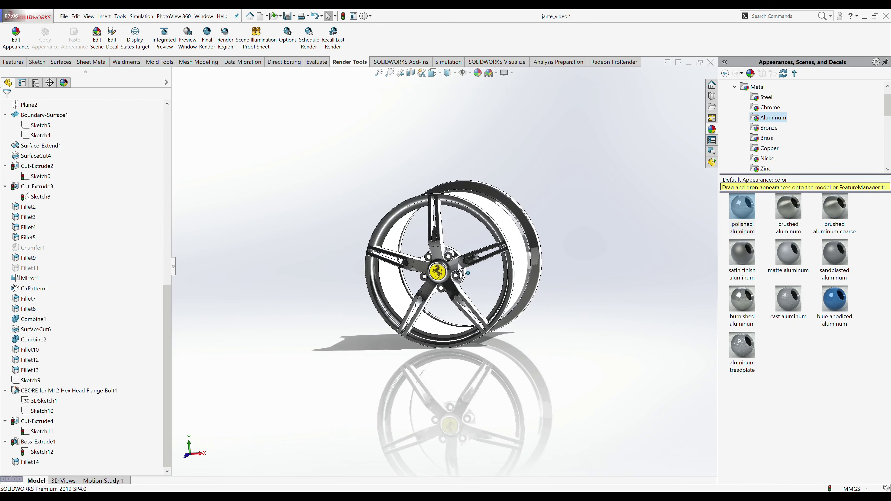
- Snap to Front view and orbit the wheel to a three-quarter angle
key(ctrl+1)
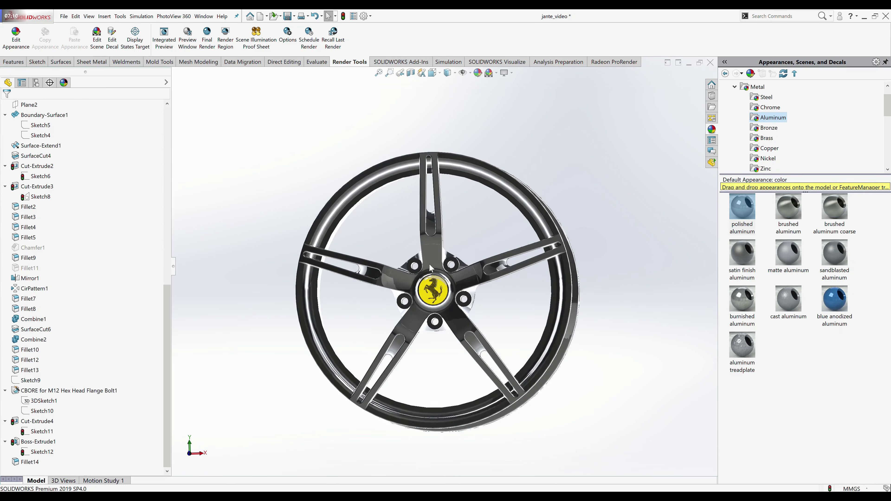
mouse_move(472, 203)
middle_down()
mouse_move(394, 306)
mouse_move(443, 285)
mouse_move(452, 292)
middle_up()
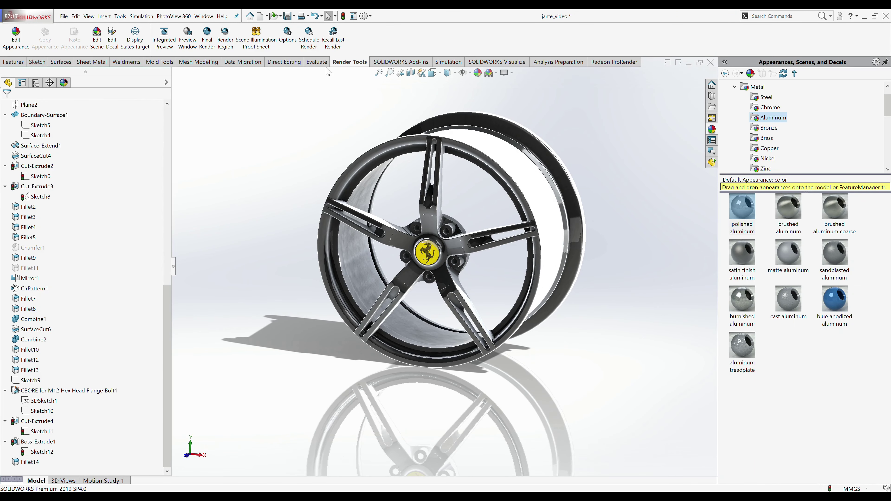
click(321, 62)
- Confirm PhotoView 360 options: 3840 × 2160 JPEG output at Maximum final render quality
click(367, 63)
click(288, 39)
drag(168, 219, 168, 256)
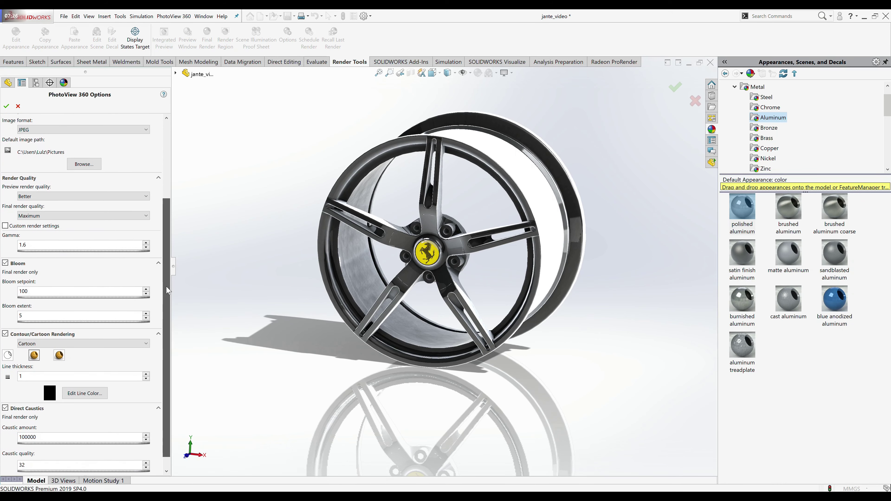
drag(168, 256, 169, 200)
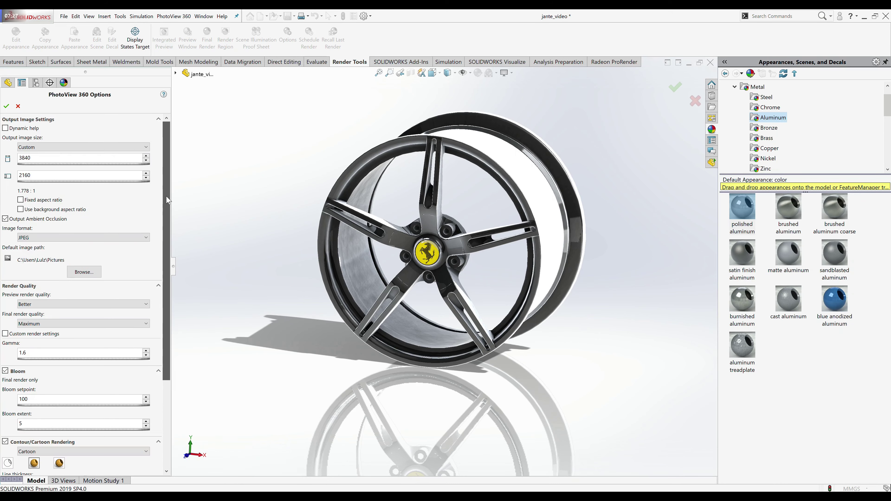
click(7, 106)
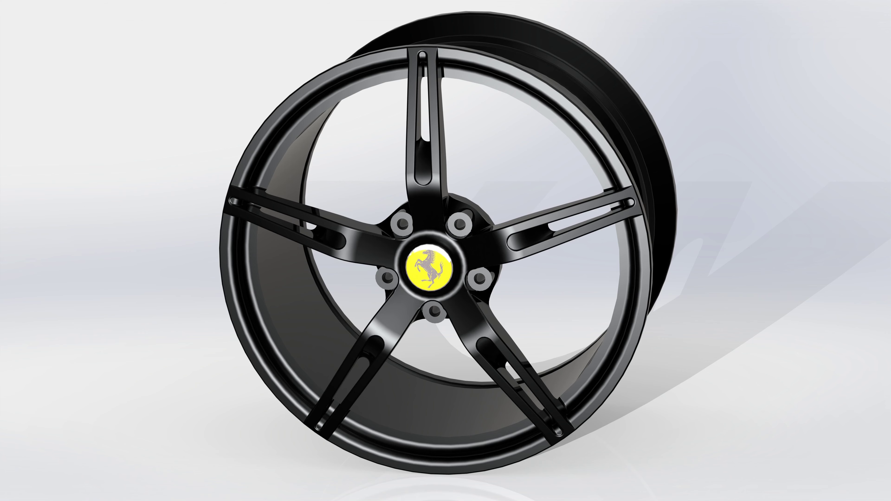